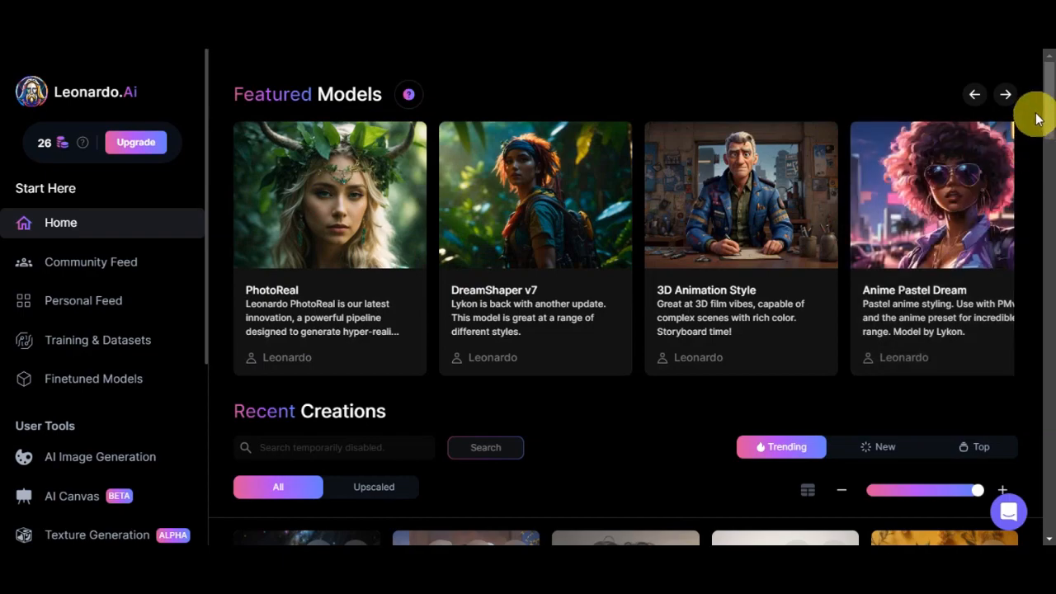
# Browse the Featured Models carousel through to the Isometric Scifi Buildings, Paper art style and Cute Animal Characters models
pyautogui.click(1009, 97)
pyautogui.click(1010, 97)
pyautogui.click(1010, 97)
pyautogui.click(1010, 97)
pyautogui.click(1009, 97)
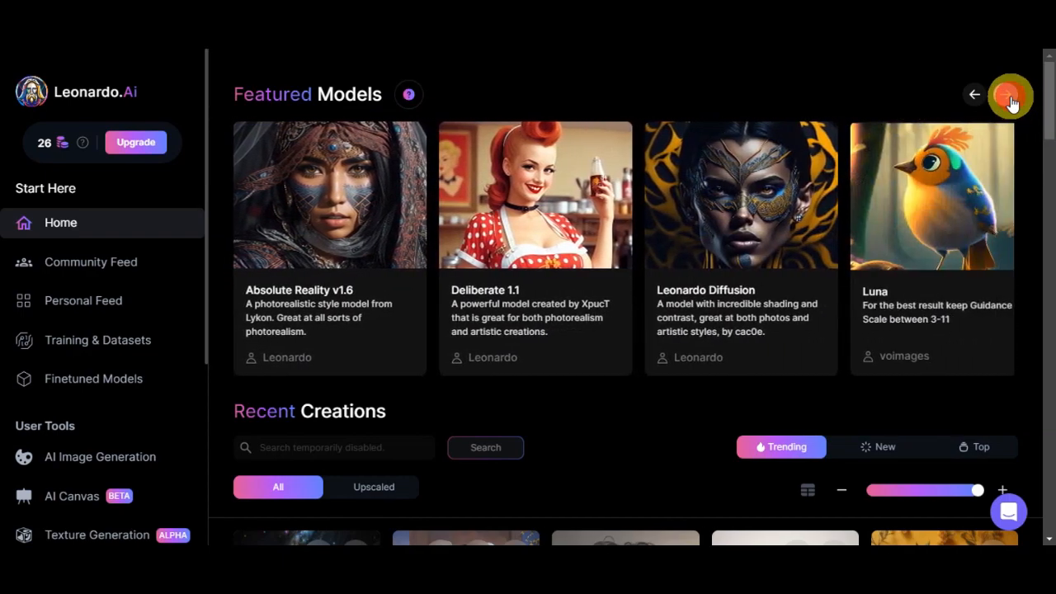
pyautogui.click(1009, 97)
pyautogui.click(1010, 98)
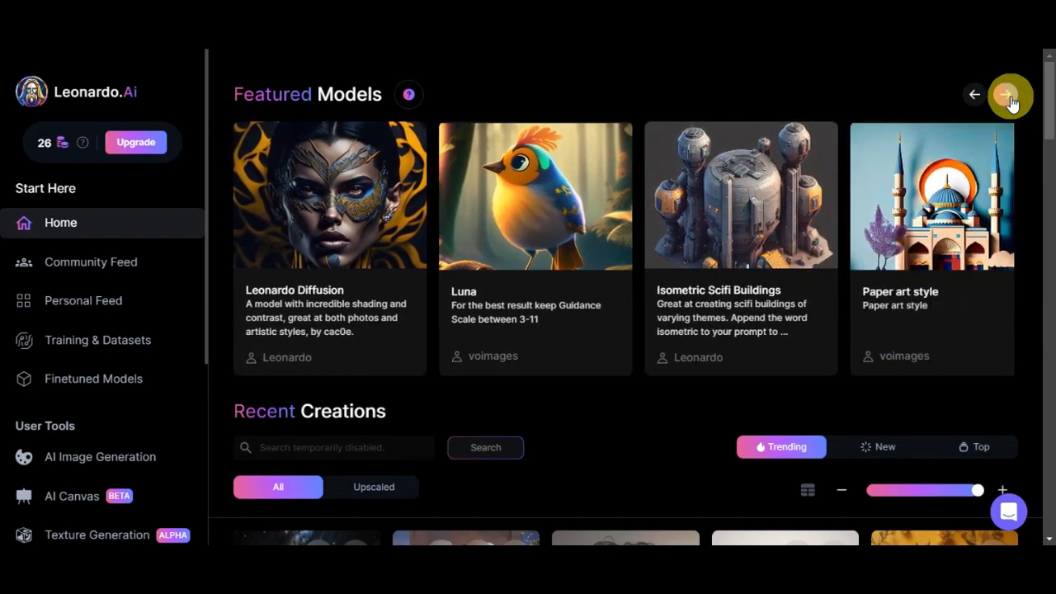
pyautogui.click(1010, 97)
pyautogui.click(1009, 97)
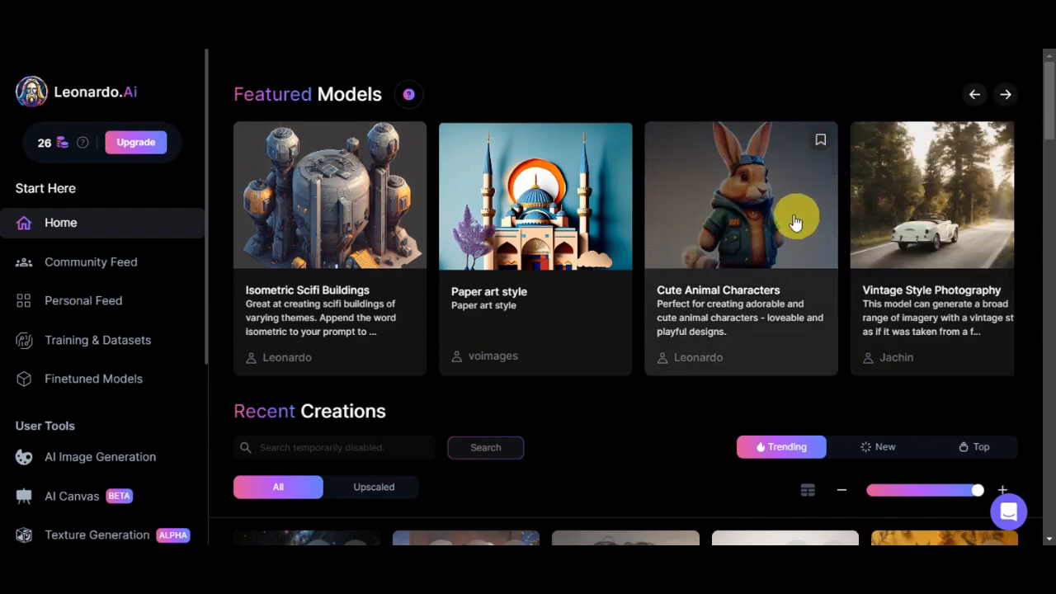
# Look through the trending Recent Creations and open the details of the fierce tiger illustration
pyautogui.scroll(-1, 784, 227)
pyautogui.scroll(-4, 785, 227)
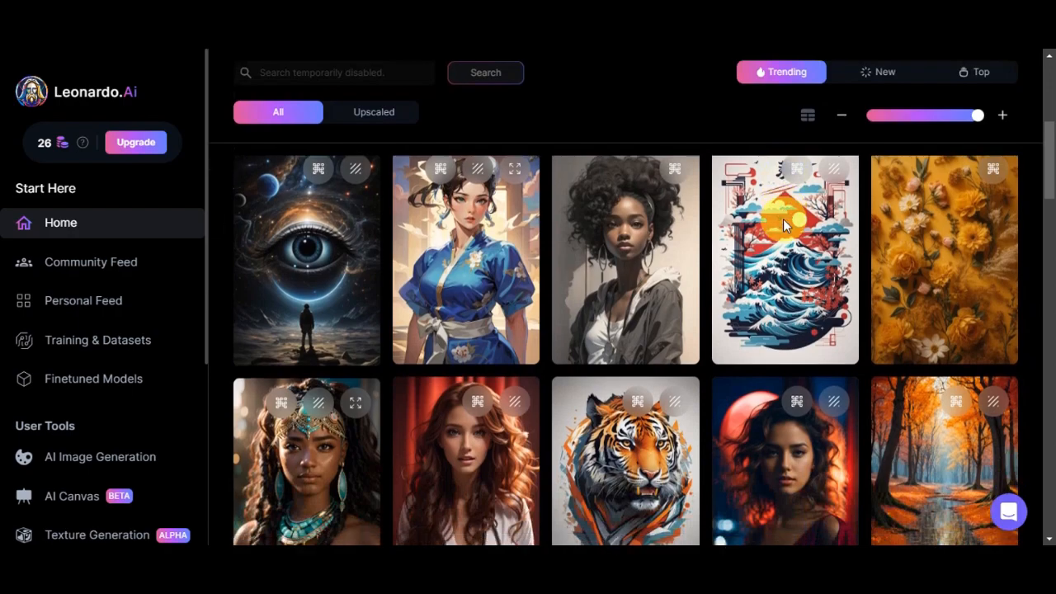
pyautogui.scroll(1, 783, 218)
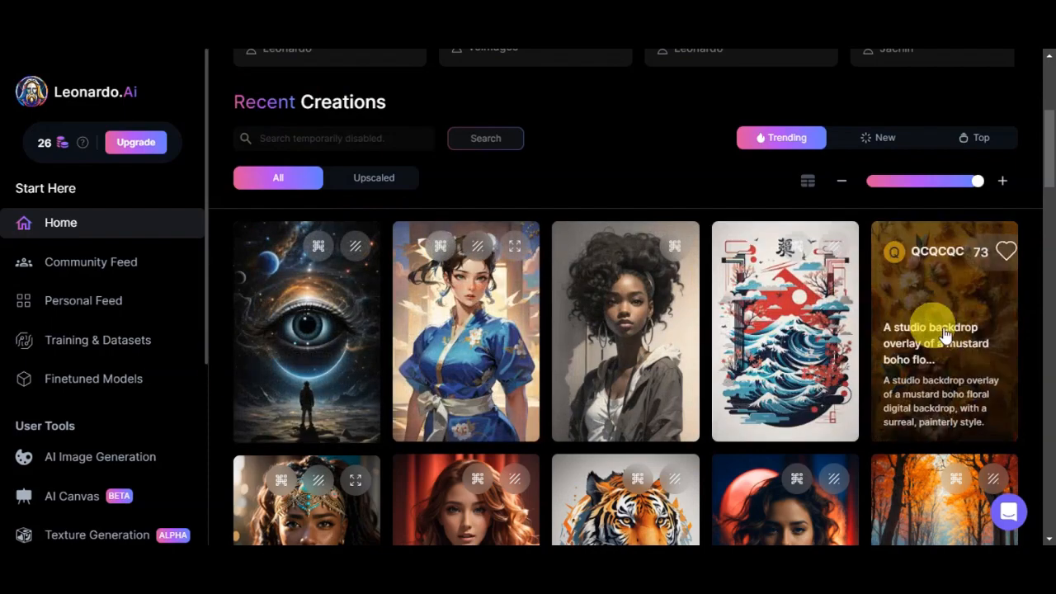
pyautogui.scroll(-3, 934, 332)
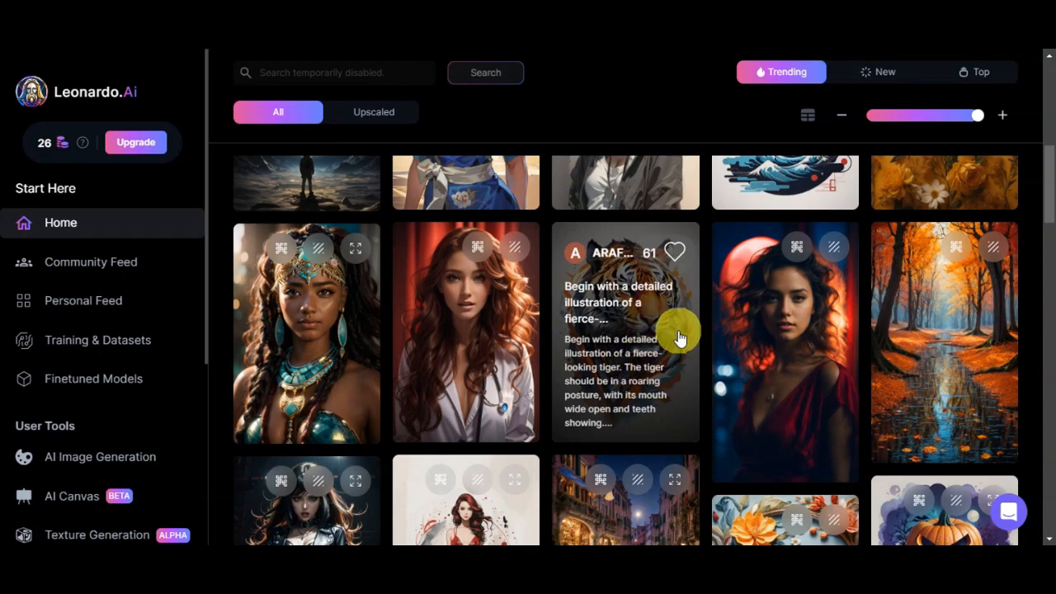
pyautogui.click(678, 335)
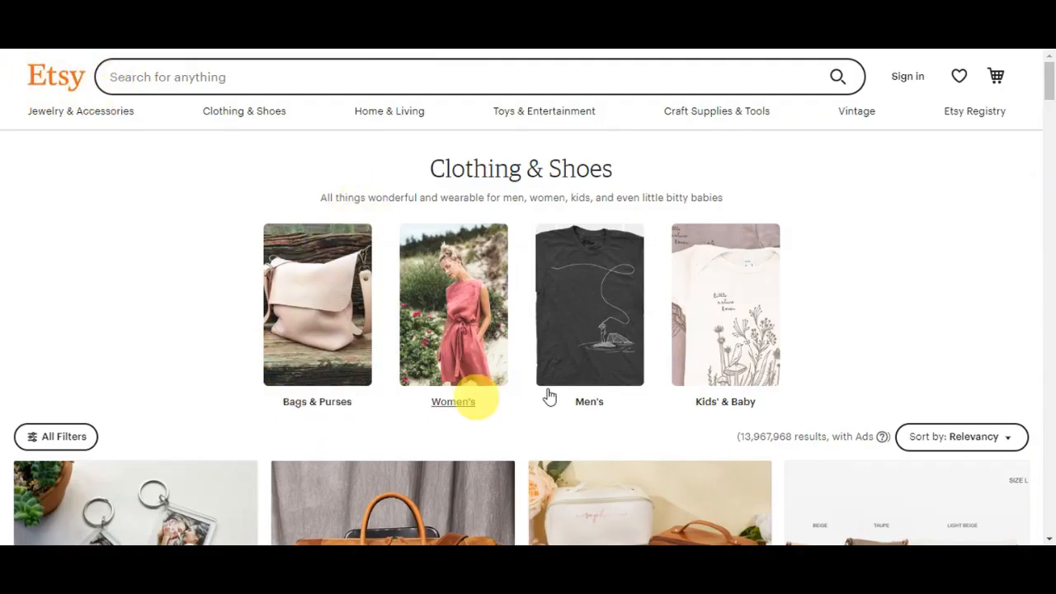
# Switch to Etsy's Clothing & Shoes page, and examine the Printify home page for its benefits, product range, fulfillment and store integrations
pyautogui.scroll(-4, 379, 415)
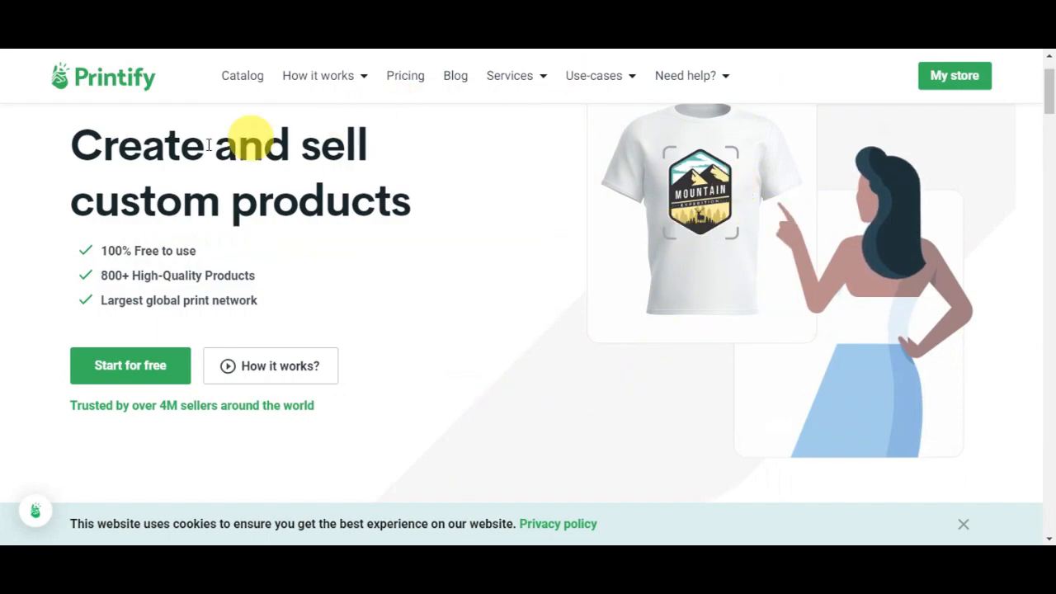
pyautogui.scroll(-3, 704, 241)
pyautogui.scroll(-8, 704, 241)
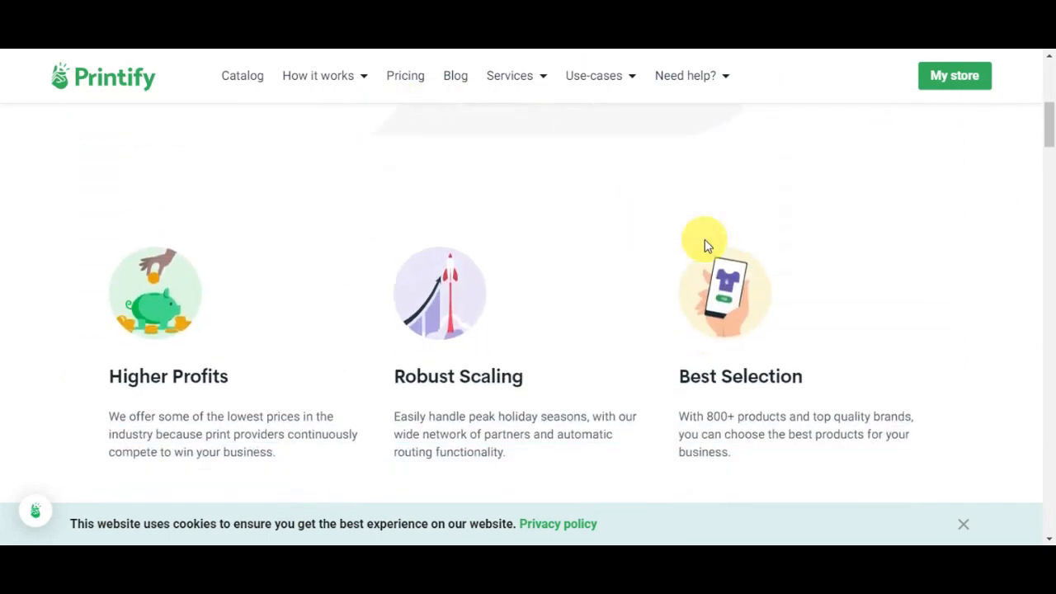
pyautogui.scroll(1, 503, 287)
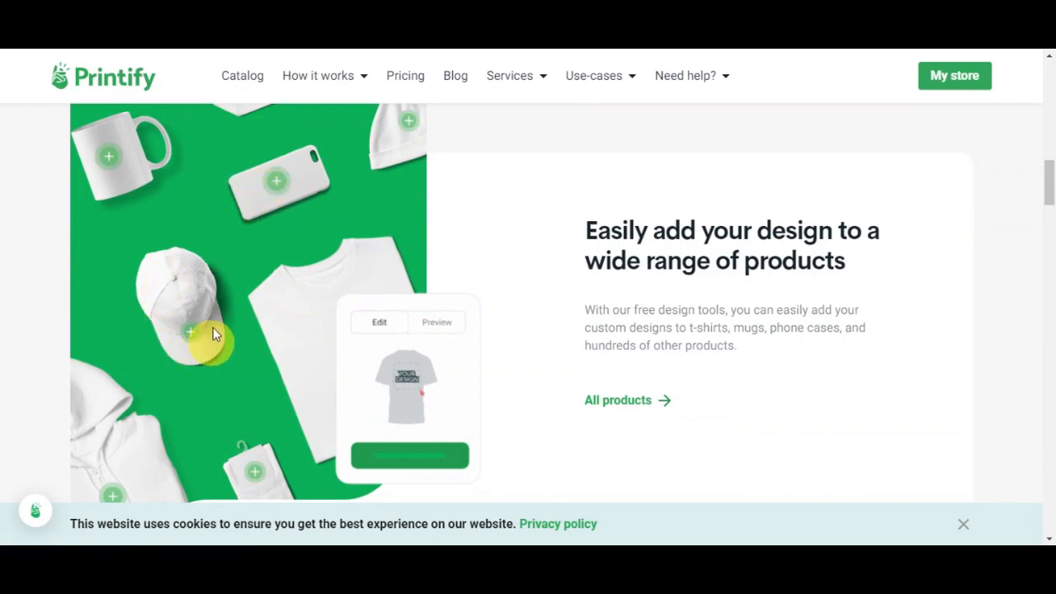
pyautogui.scroll(-7, 704, 239)
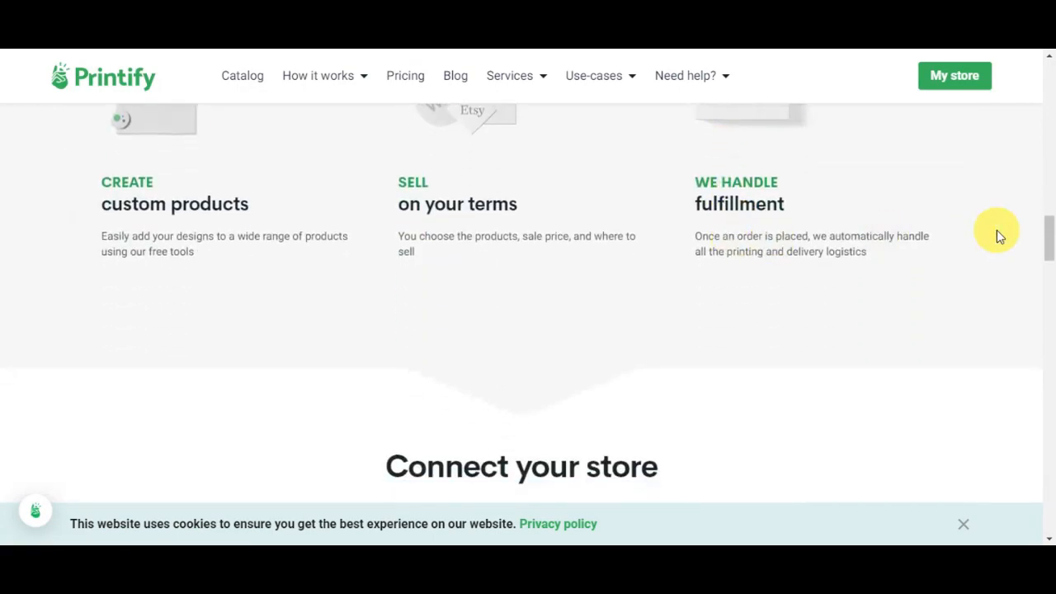
pyautogui.scroll(2, 997, 237)
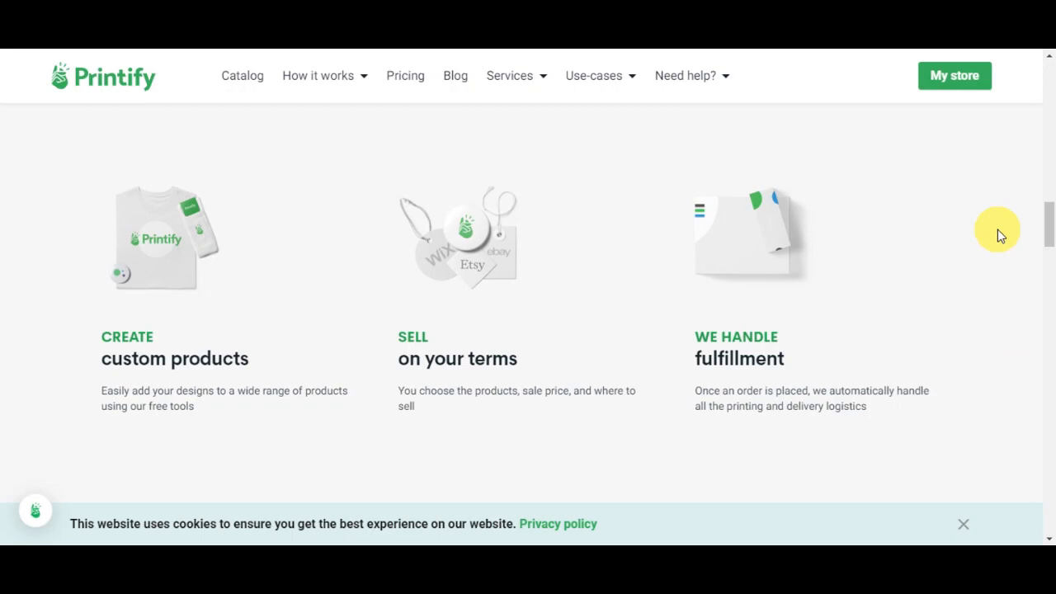
pyautogui.scroll(-4, 998, 235)
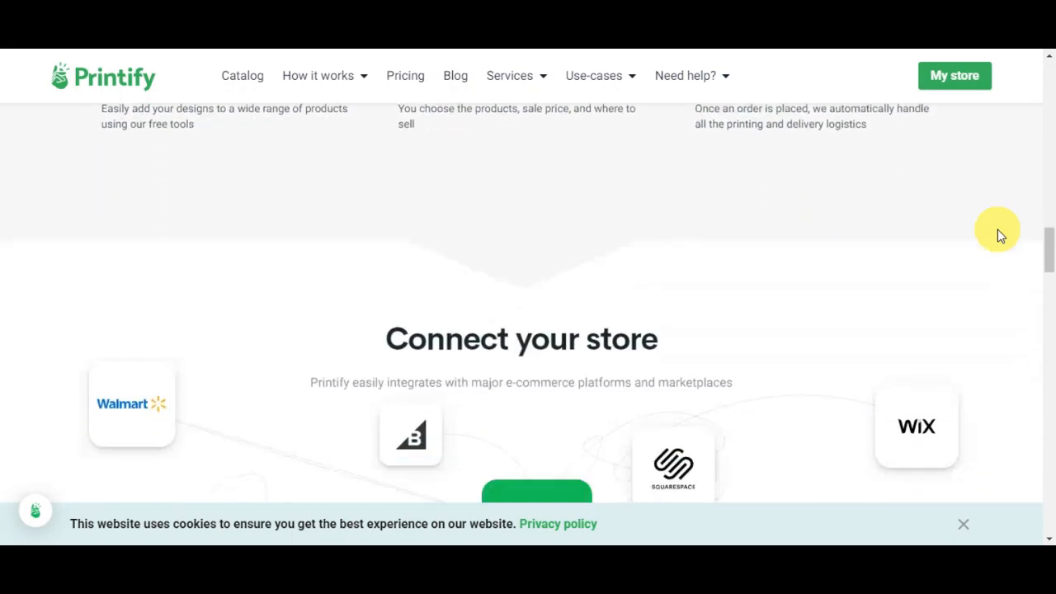
pyautogui.scroll(-2, 997, 235)
pyautogui.scroll(-2, 998, 235)
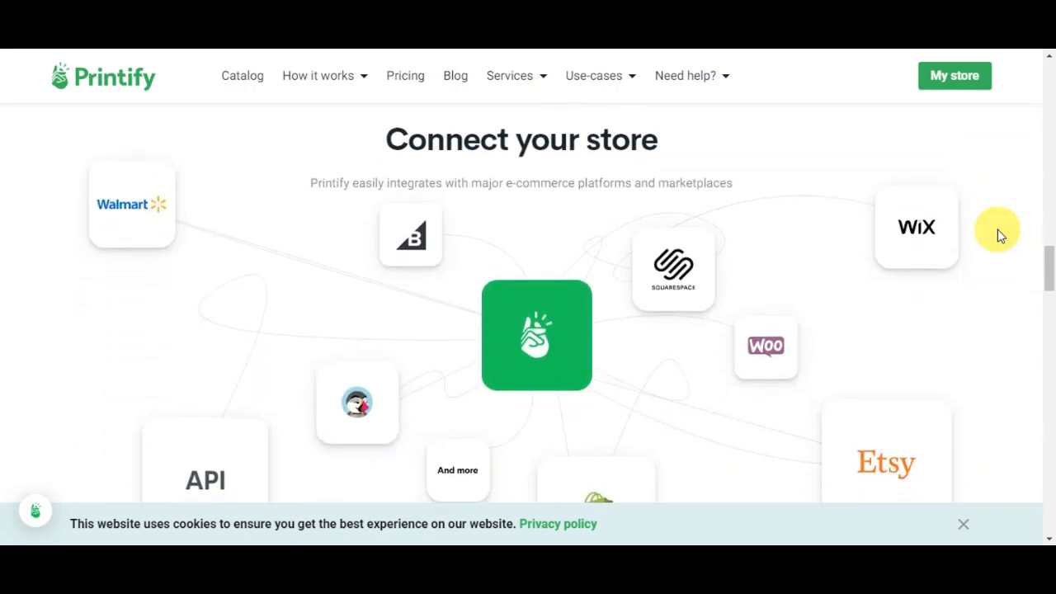
pyautogui.scroll(-4, 998, 235)
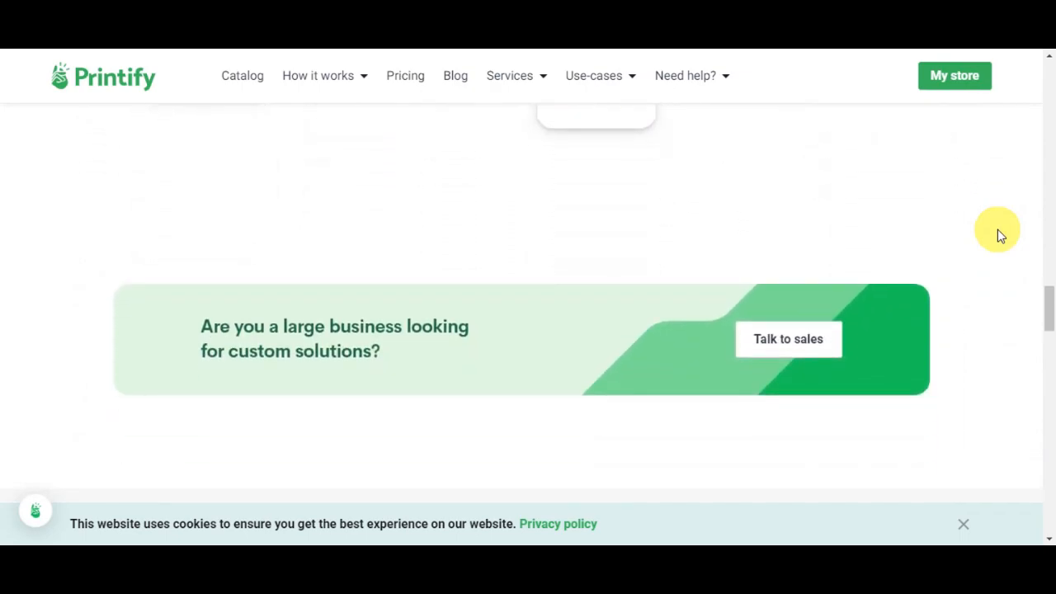
pyautogui.scroll(-2, 997, 235)
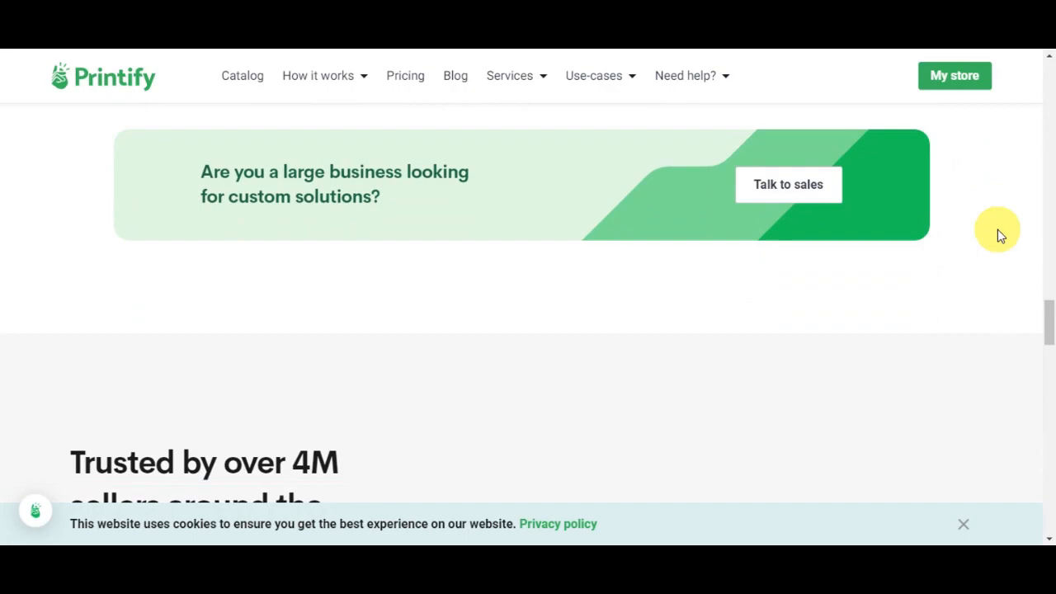
pyautogui.scroll(-4, 1002, 235)
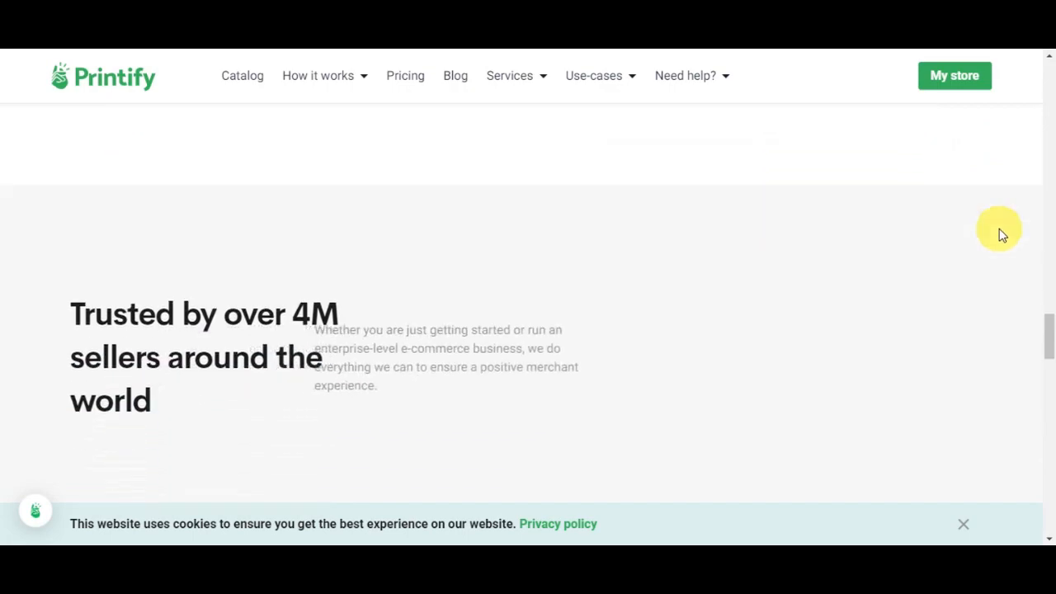
pyautogui.scroll(-1, 1002, 235)
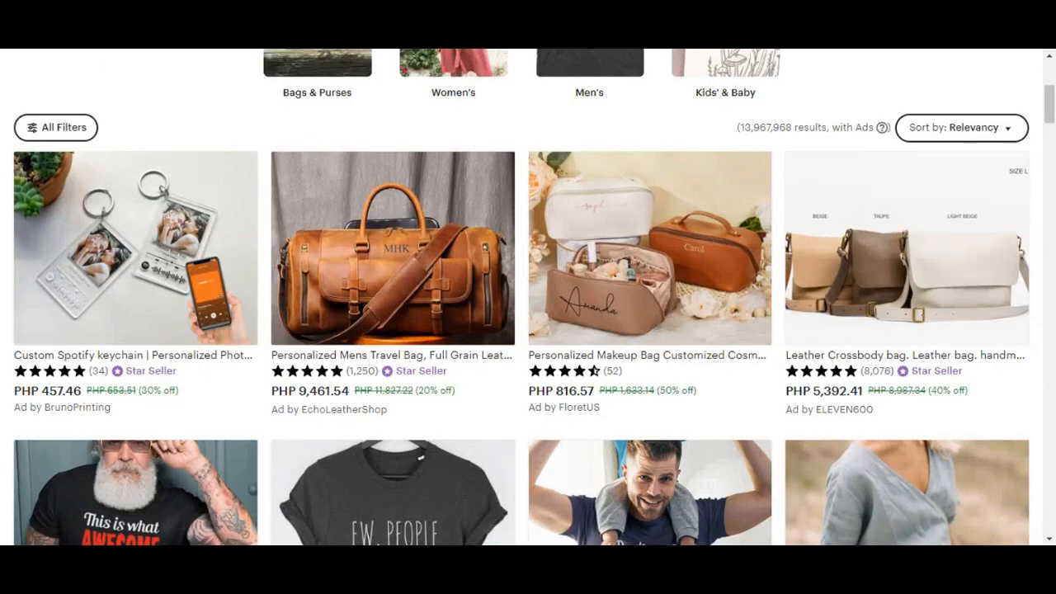
# Switch to Etsy to examine the Clothing & Shoes product listings, and return to the beginning of the Printify home page
pyautogui.scroll(-4, 817, 299)
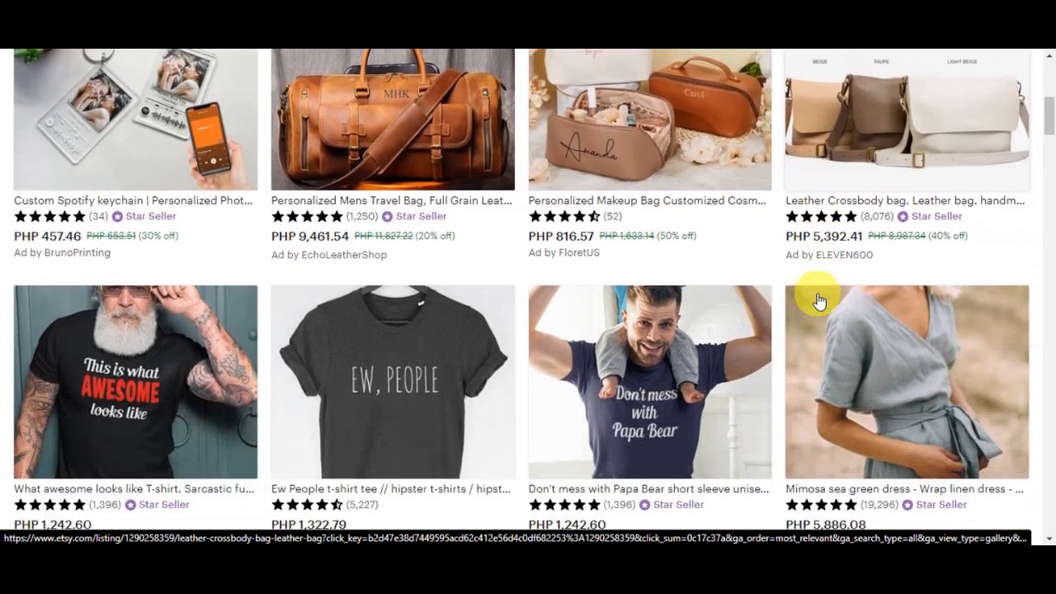
pyautogui.scroll(-6, 818, 300)
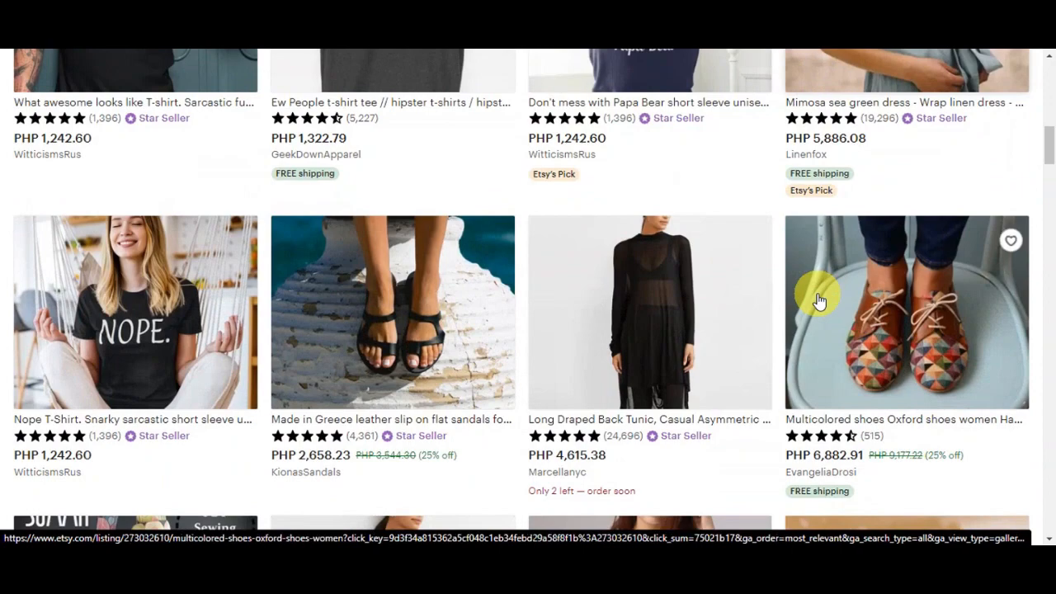
pyautogui.scroll(-3, 818, 301)
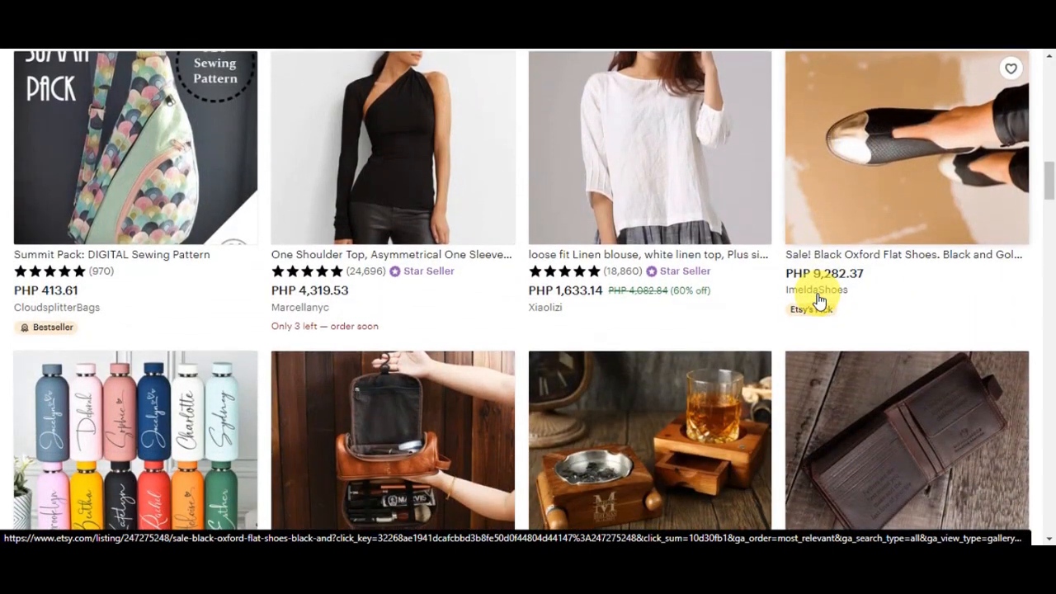
pyautogui.scroll(-2, 819, 301)
pyautogui.scroll(-4, 818, 300)
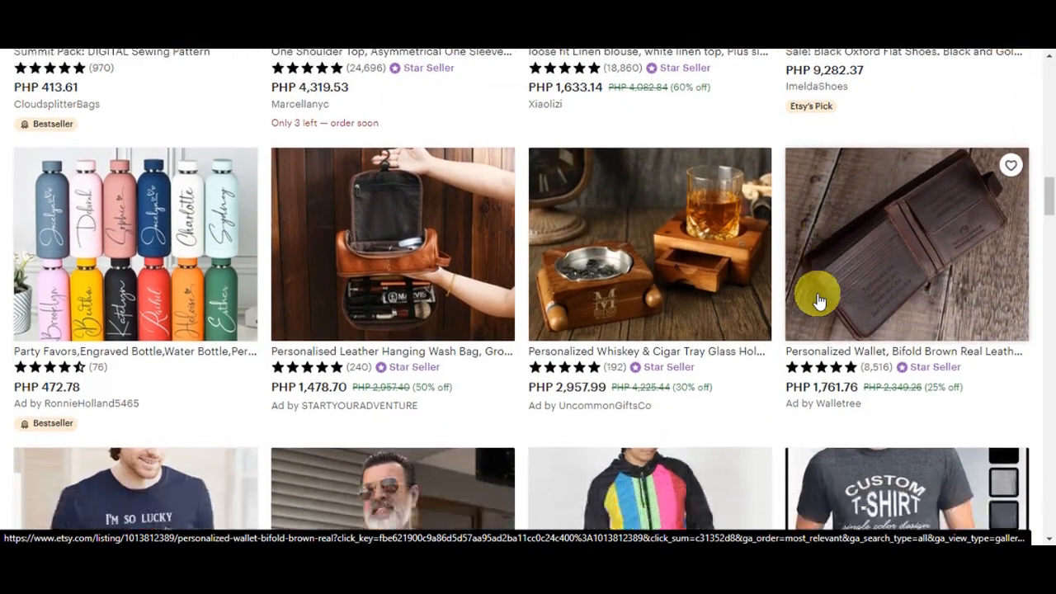
pyautogui.scroll(-2, 818, 300)
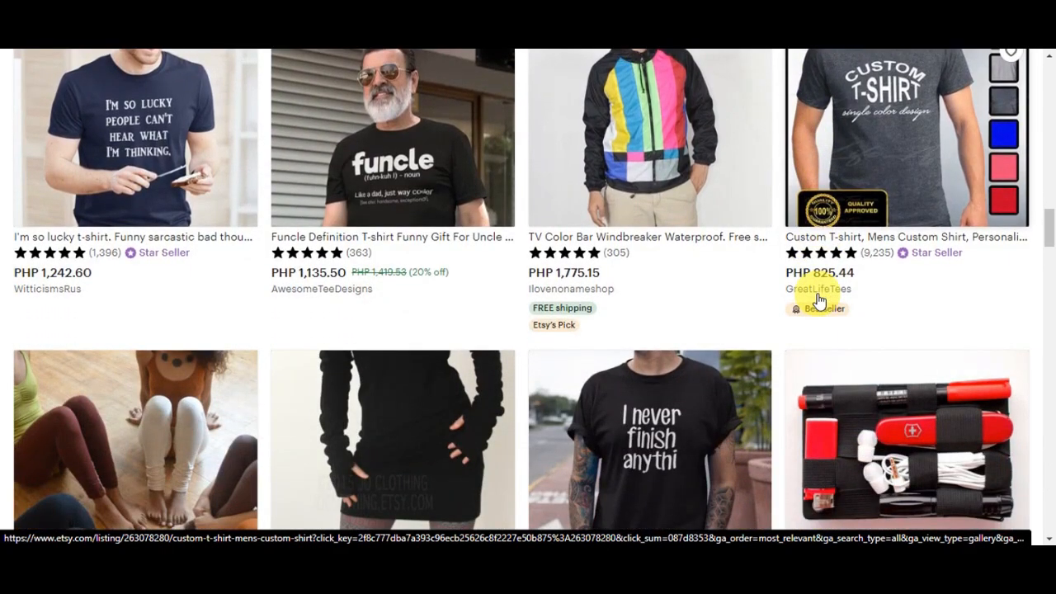
pyautogui.scroll(15, 819, 301)
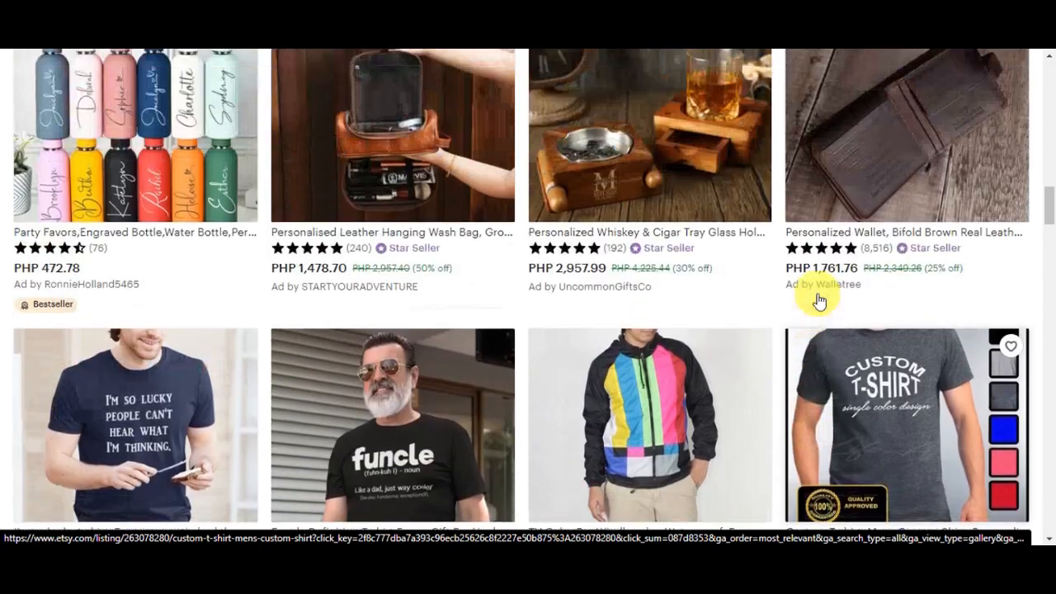
pyautogui.scroll(11, 819, 301)
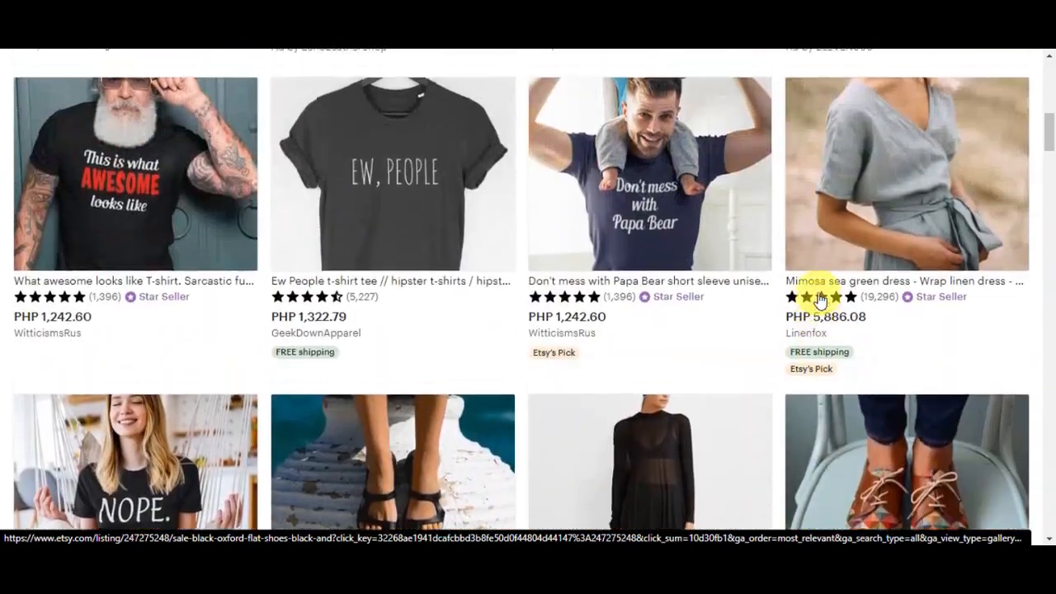
pyautogui.scroll(3, 819, 300)
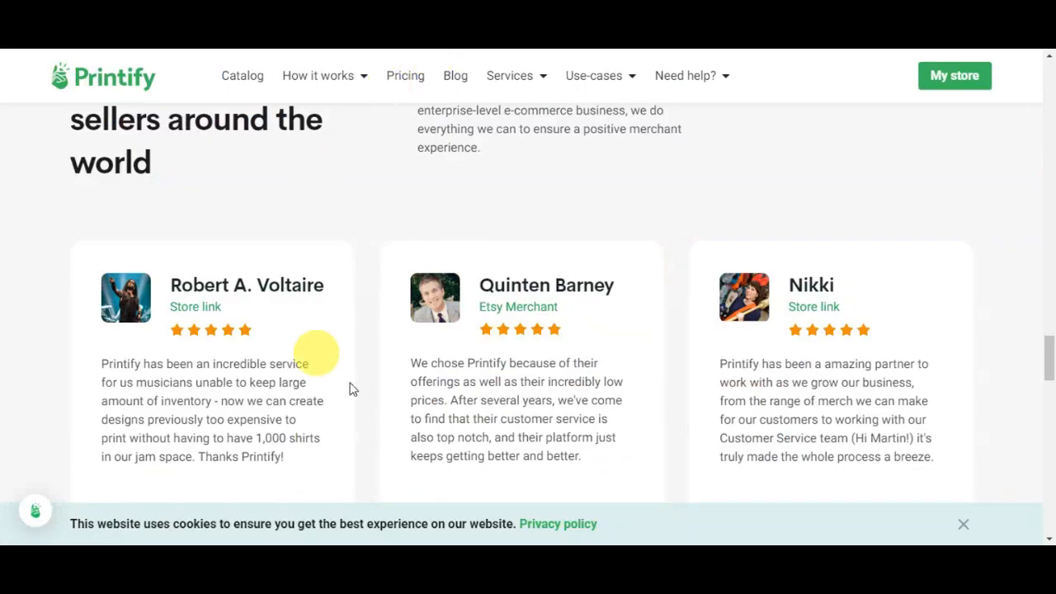
pyautogui.scroll(15, 536, 388)
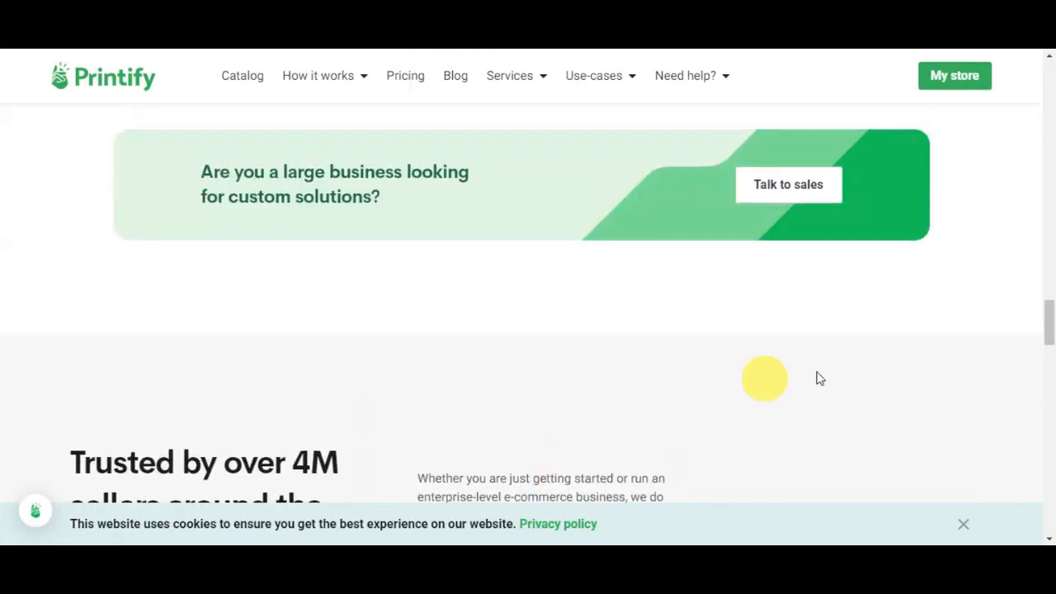
pyautogui.moveTo(1044, 297); pyautogui.dragTo(1044, 78)
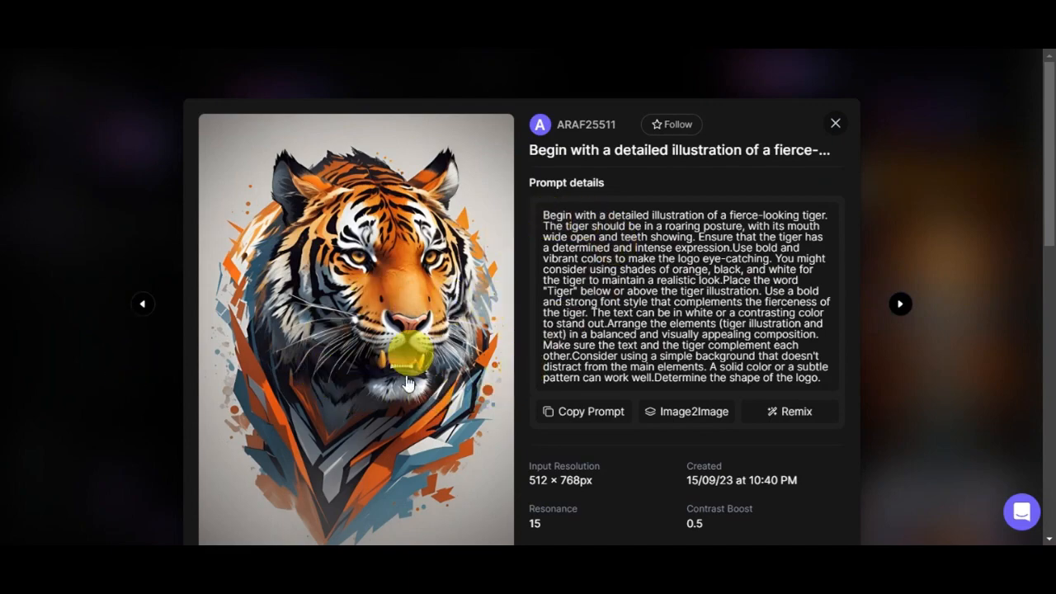
# In Leonardo.Ai, examine the tiger illustration's prompt, generation settings and finetuned model, and close its details
pyautogui.scroll(-1, 445, 276)
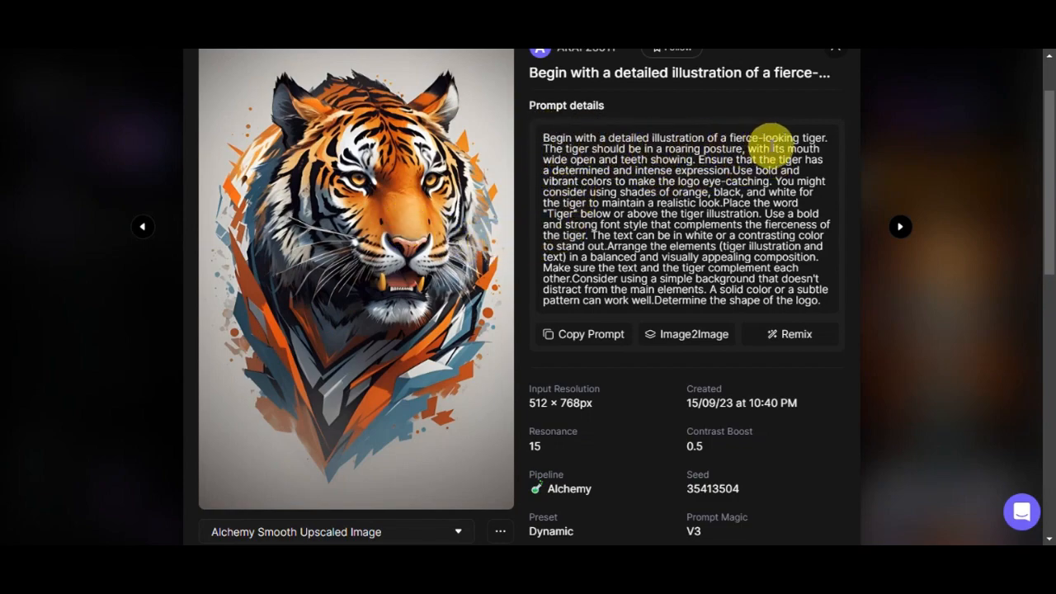
pyautogui.scroll(-2, 824, 189)
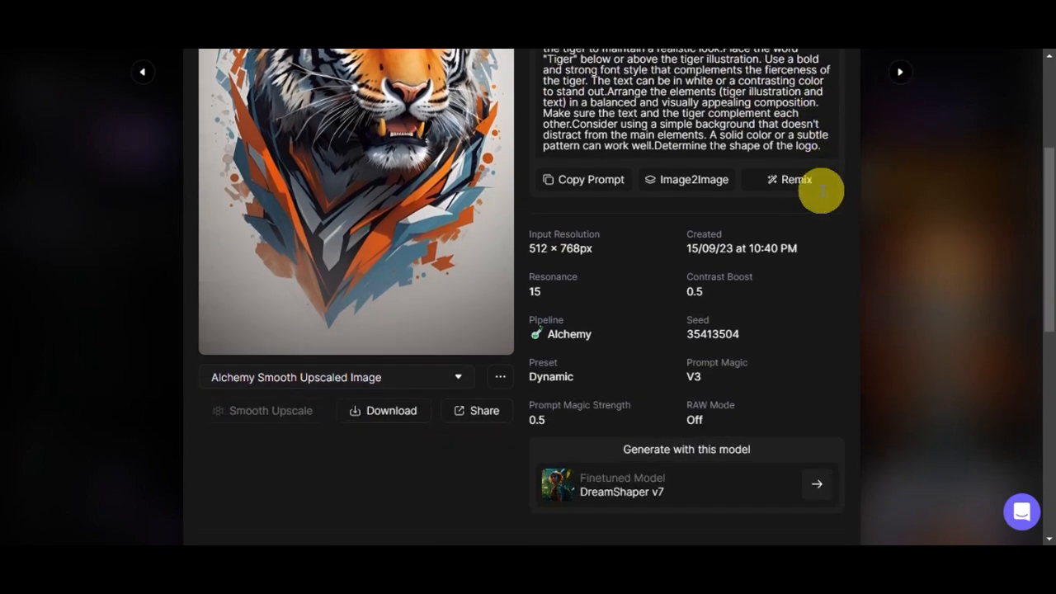
pyautogui.scroll(-1, 742, 353)
pyautogui.scroll(-1, 659, 396)
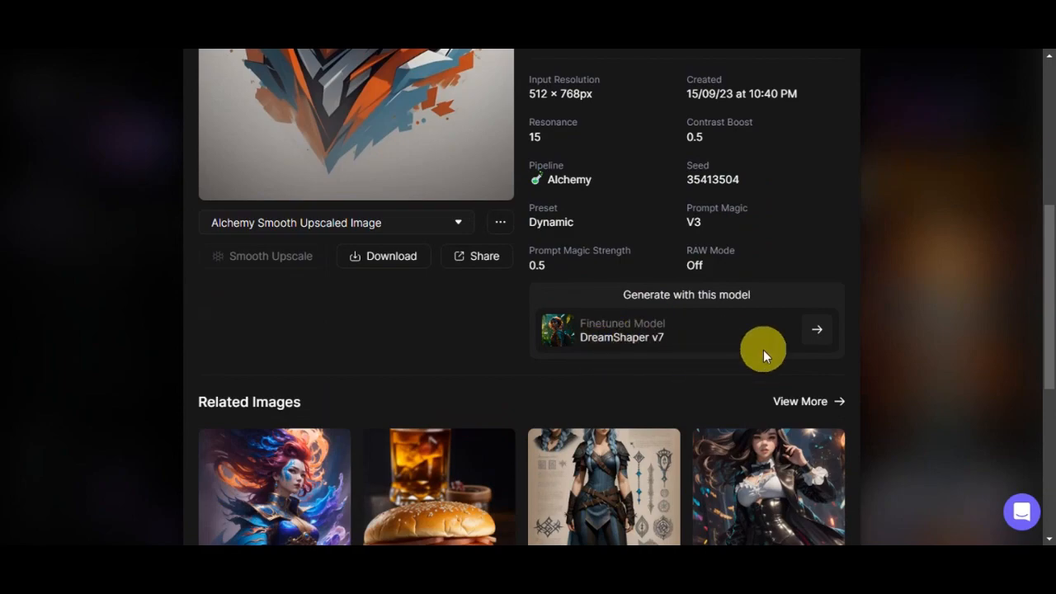
pyautogui.scroll(5, 763, 348)
pyautogui.click(837, 125)
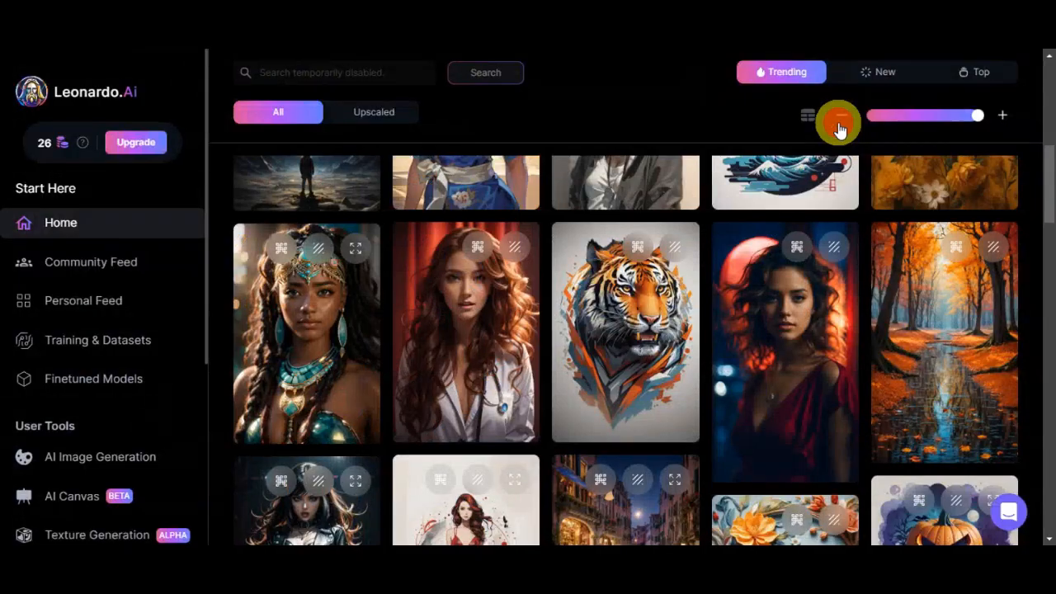
# Open the Finetuned Models and search the platform models for "logo"
pyautogui.scroll(5, 785, 278)
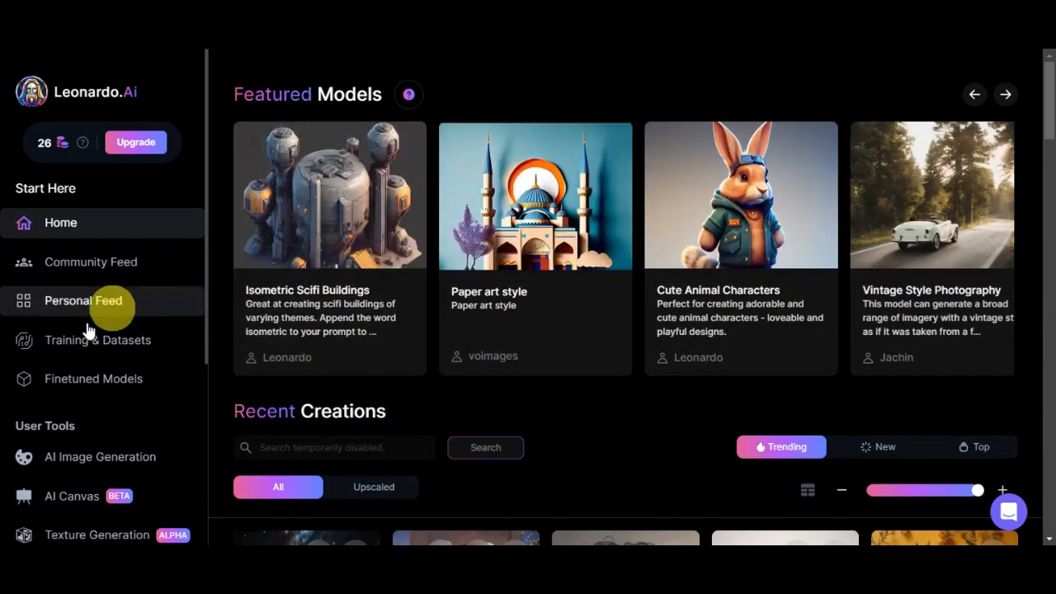
pyautogui.click(84, 384)
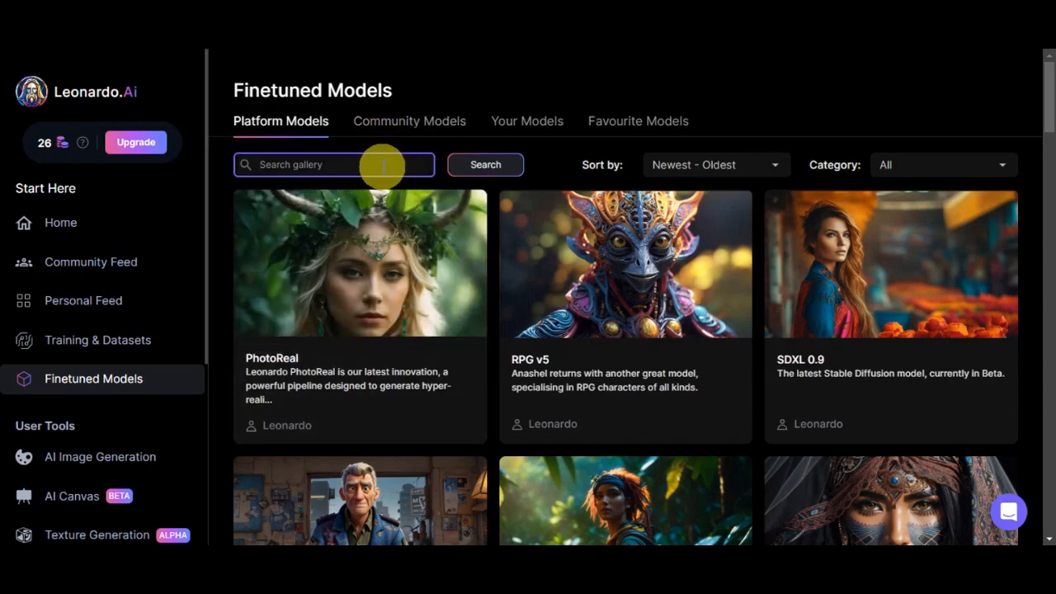
pyautogui.press('Return')
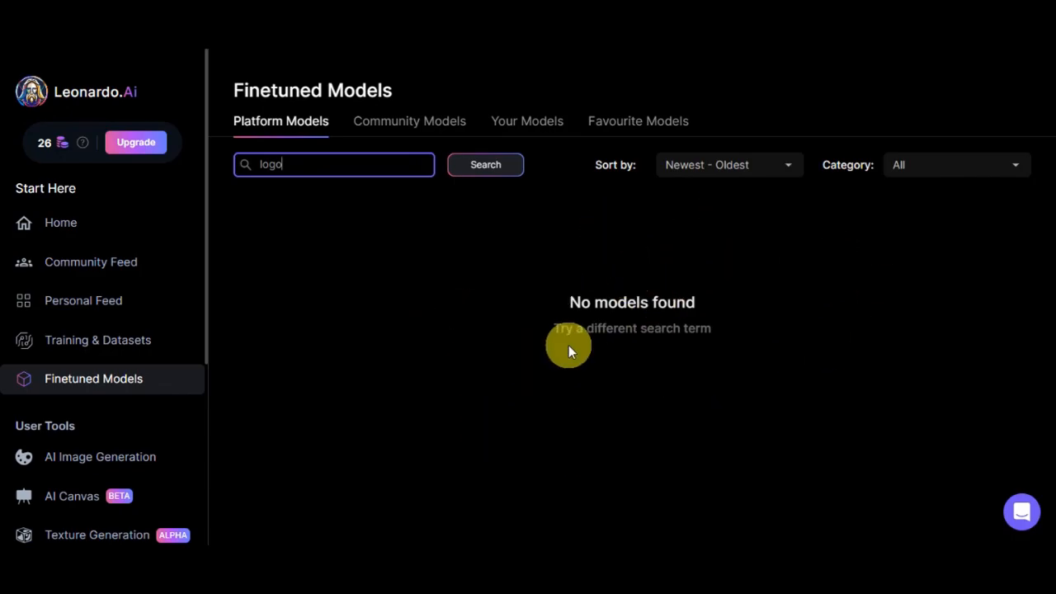
# Switch to the community finetuned models, browse them, and search them for "logo"
pyautogui.click(453, 131)
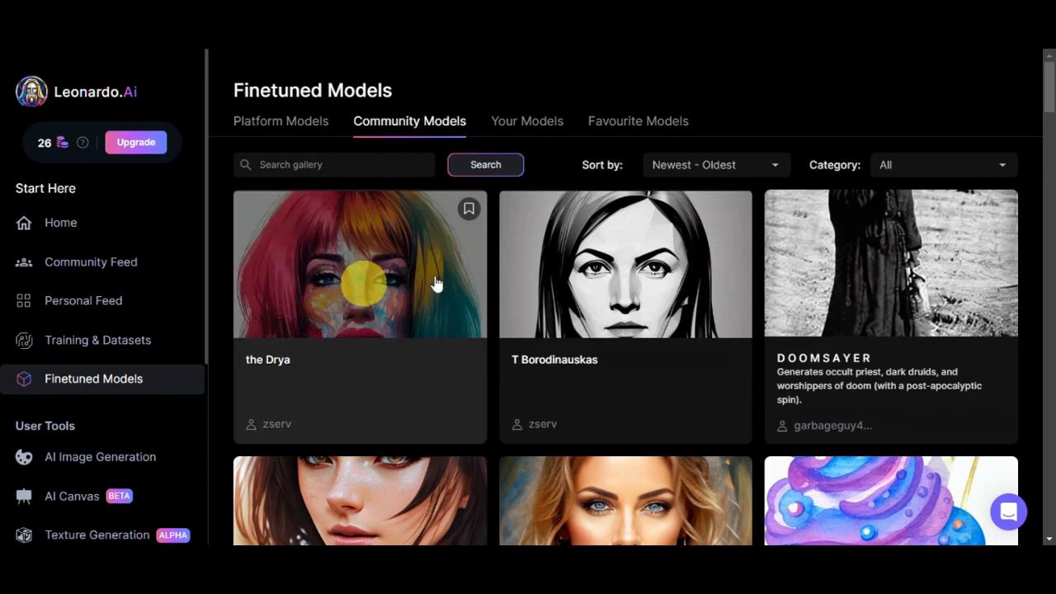
pyautogui.scroll(-7, 893, 279)
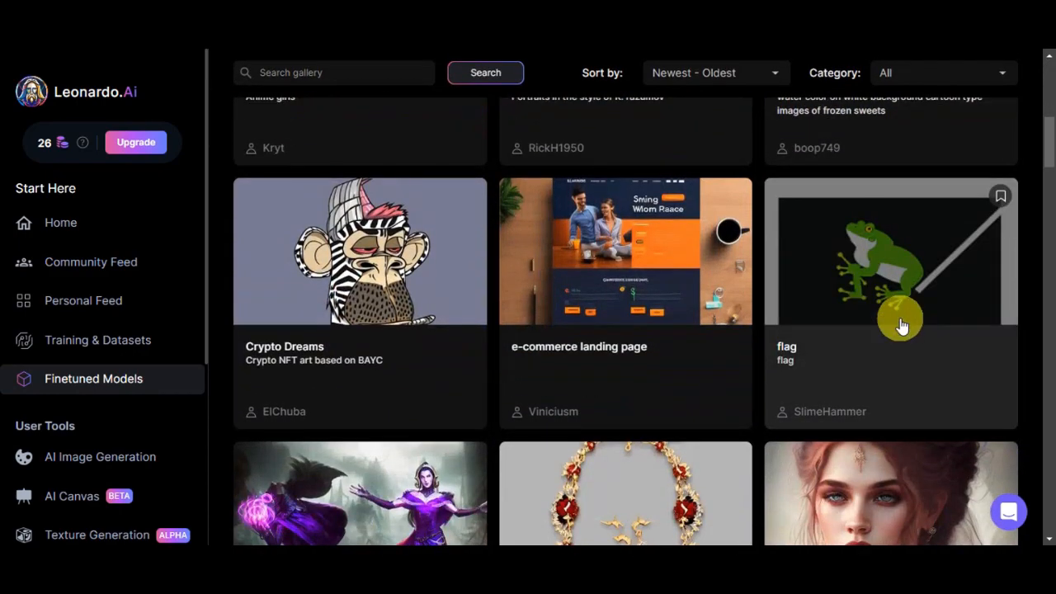
pyautogui.scroll(-3, 792, 429)
pyautogui.scroll(10, 479, 273)
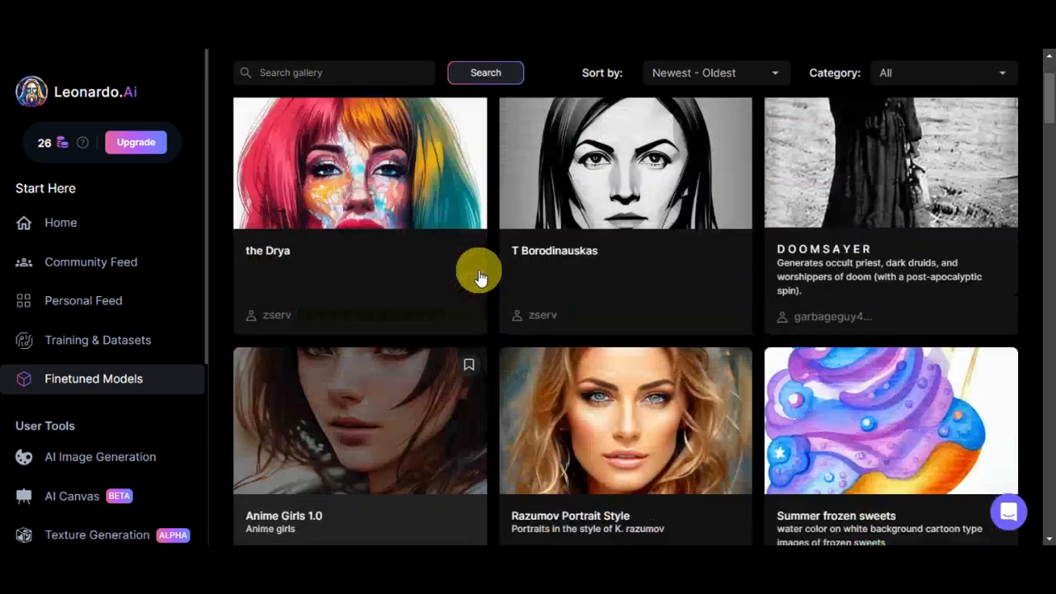
pyautogui.click(343, 165)
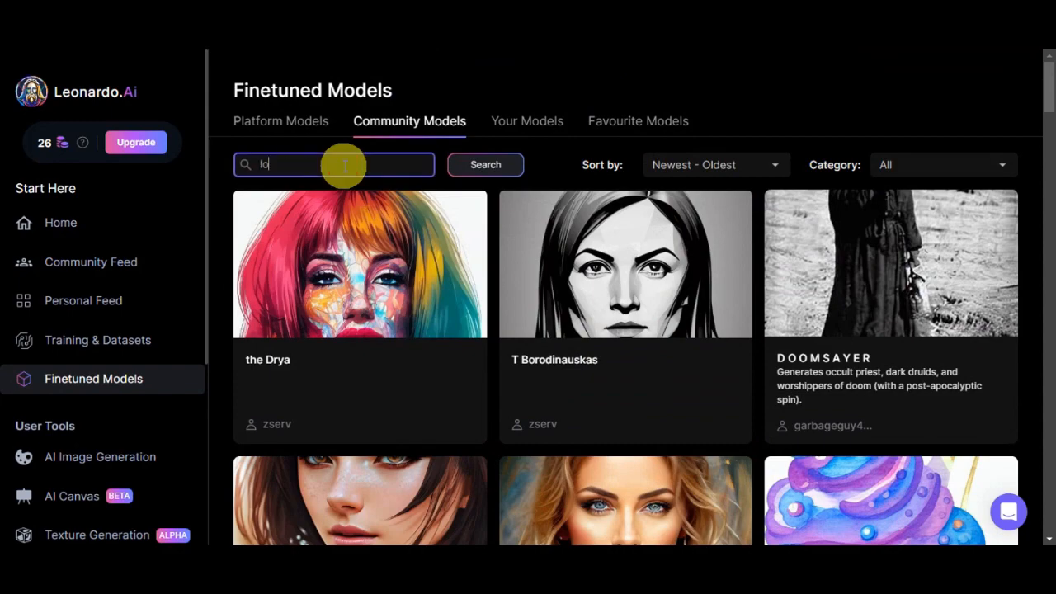
pyautogui.press('Return')
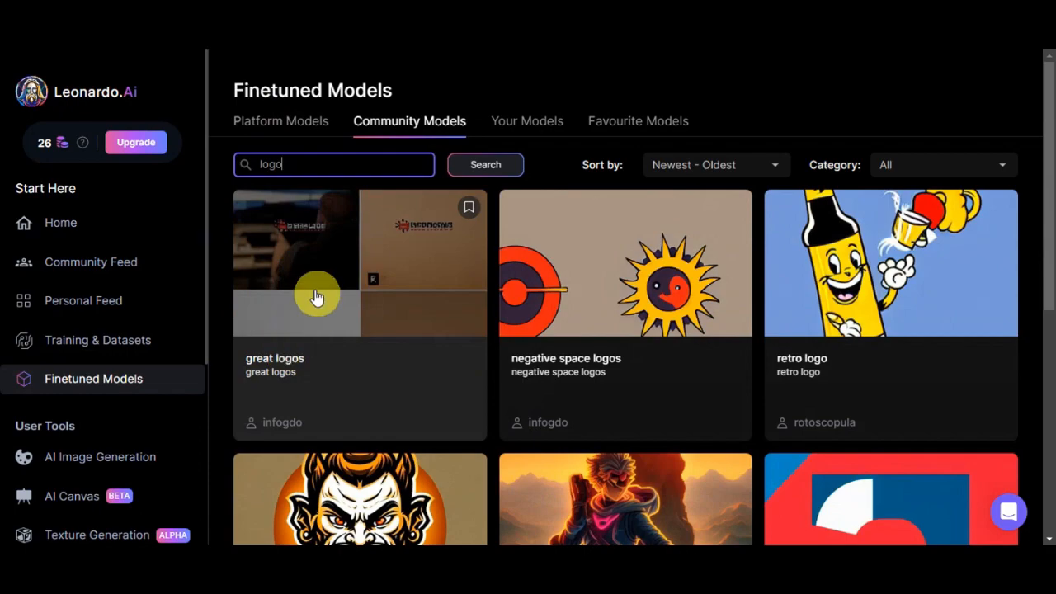
# Look through the logo models and open the details of the Sport logo v1 model
pyautogui.scroll(-2, 635, 295)
pyautogui.scroll(-2, 523, 245)
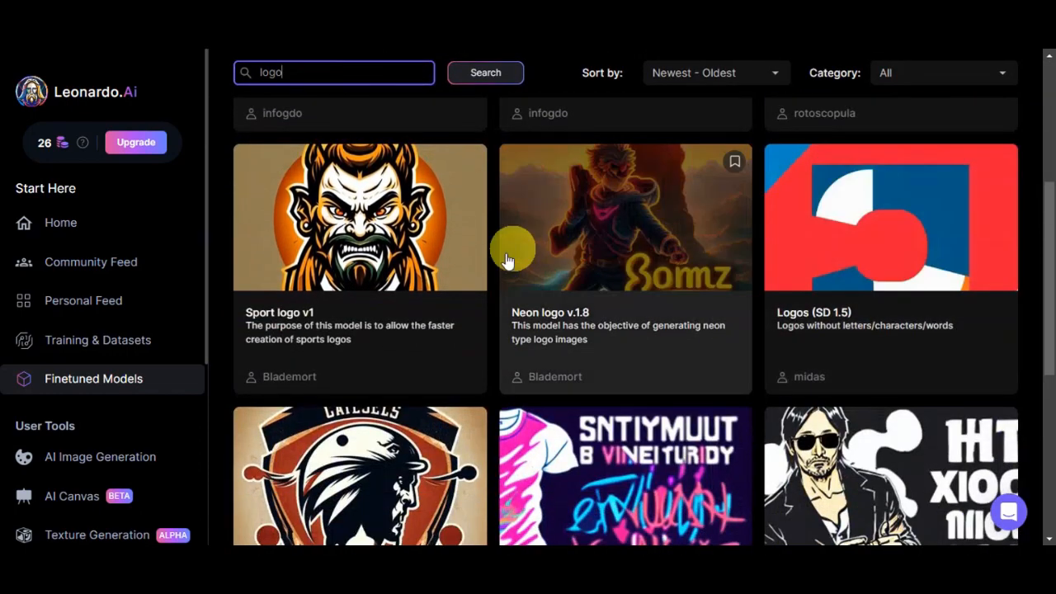
pyautogui.scroll(-2, 462, 460)
pyautogui.scroll(2, 432, 334)
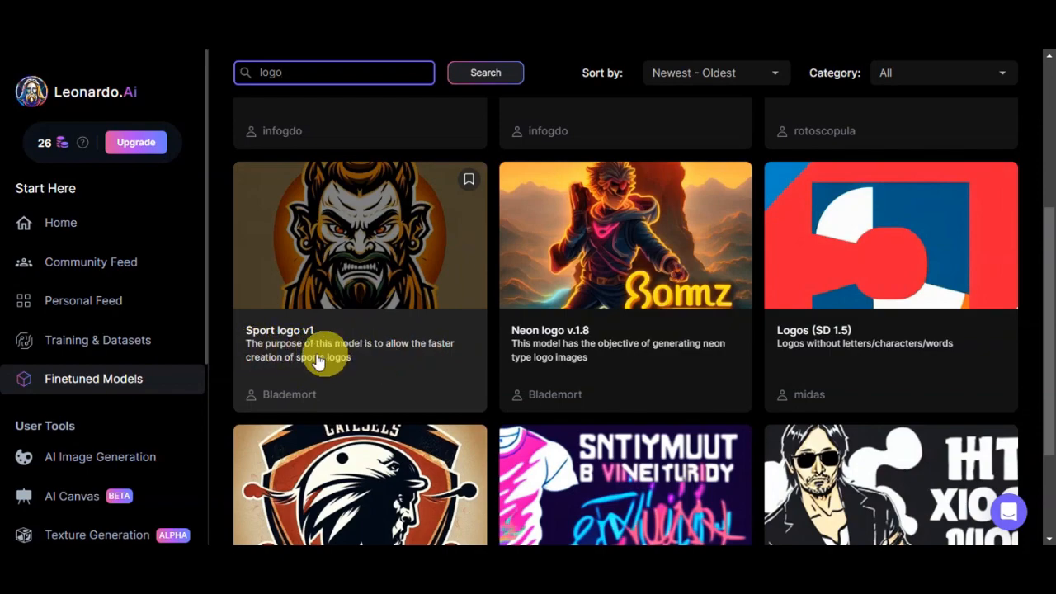
pyautogui.scroll(1, 437, 343)
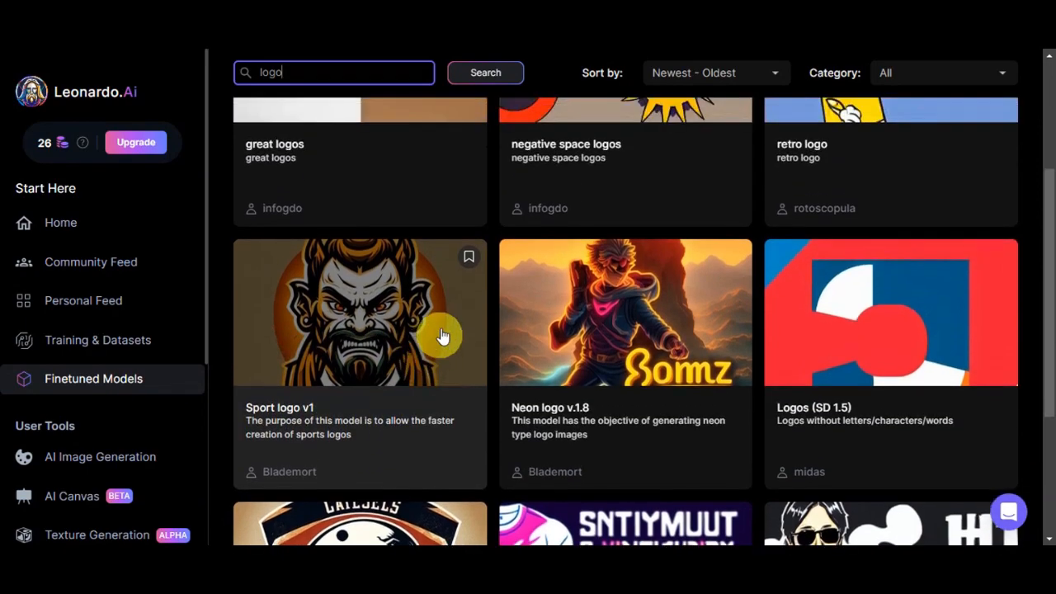
pyautogui.click(399, 356)
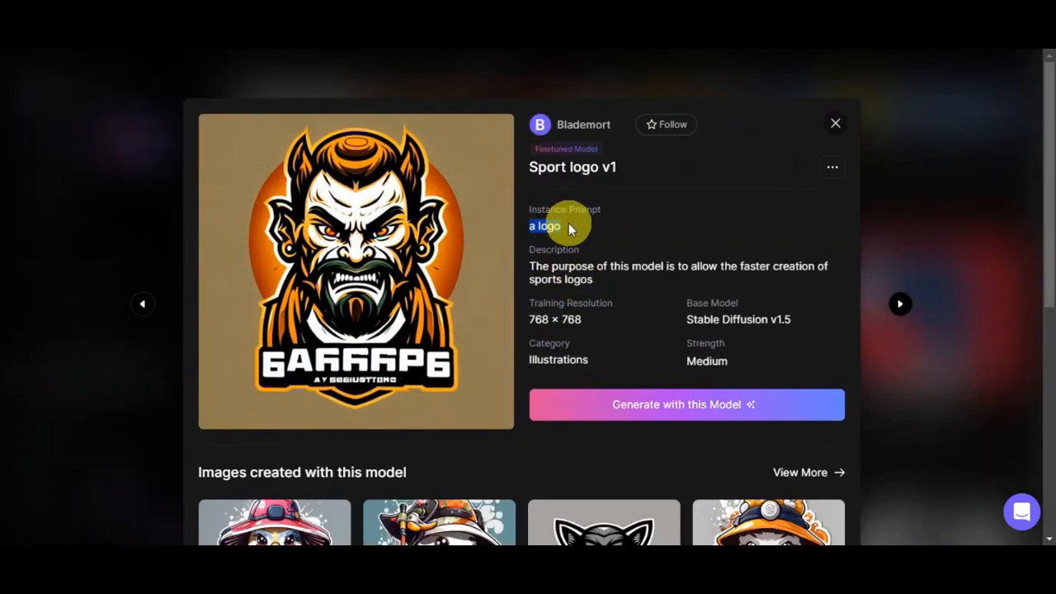
# Examine Sport logo v1's instance prompt, settings and sample images, and select it as the model for image generation
pyautogui.moveTo(530, 226); pyautogui.dragTo(566, 226)
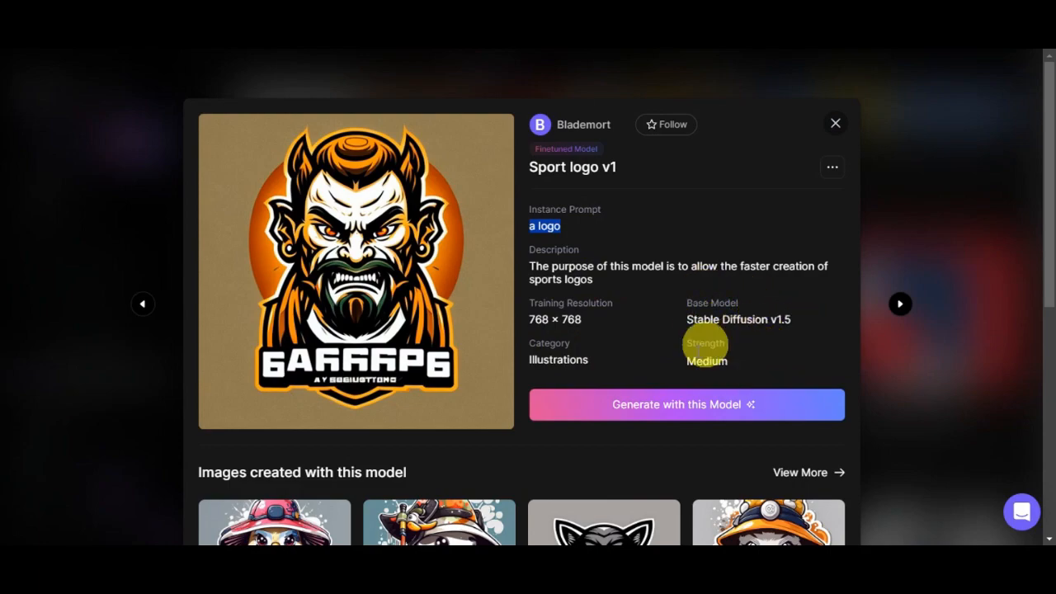
pyautogui.scroll(-5, 711, 331)
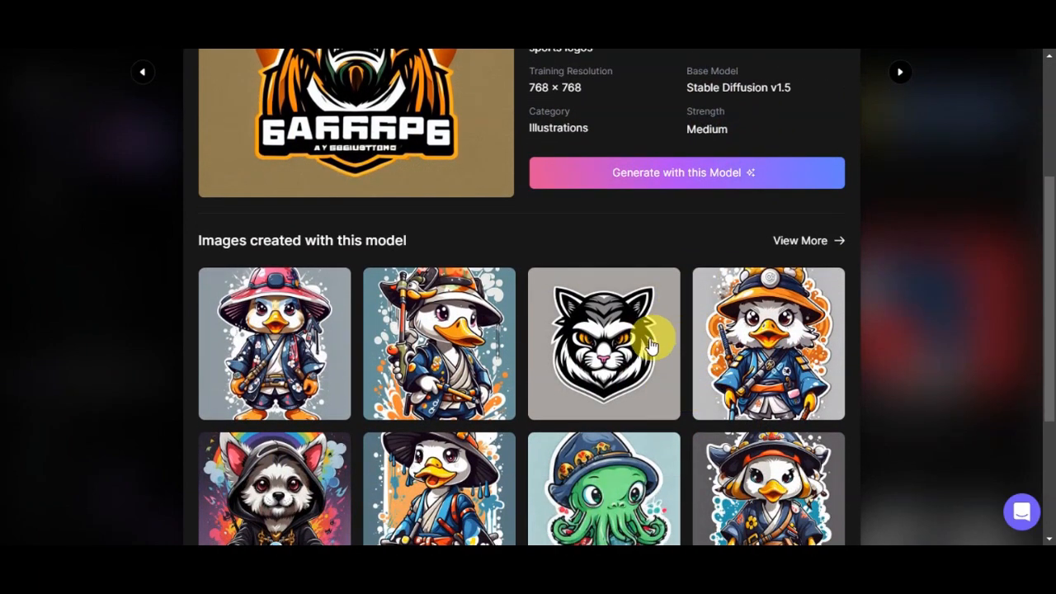
pyautogui.scroll(-3, 370, 354)
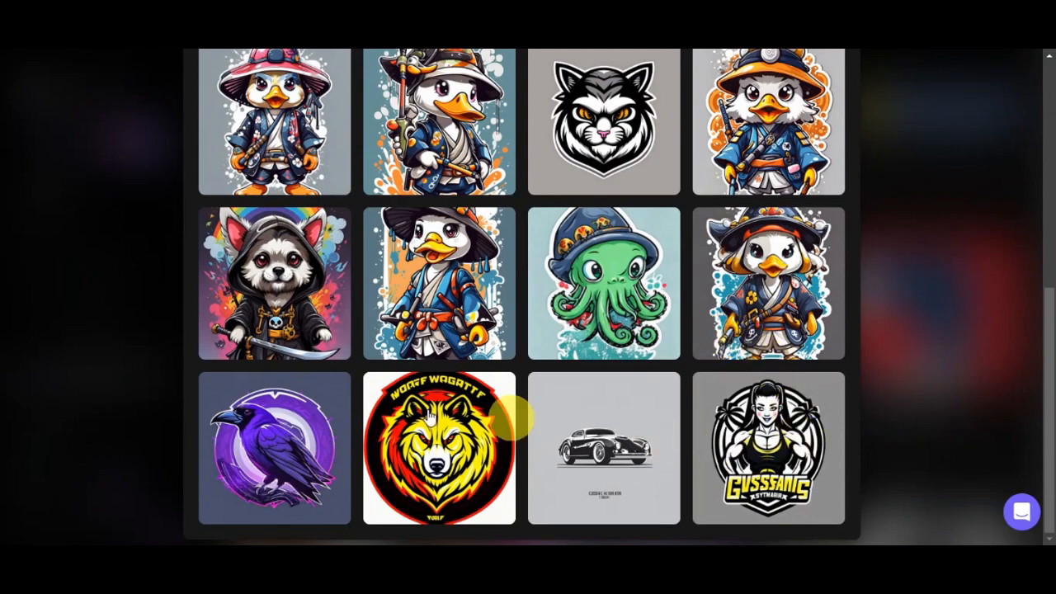
pyautogui.scroll(4, 445, 309)
pyautogui.scroll(-1, 731, 440)
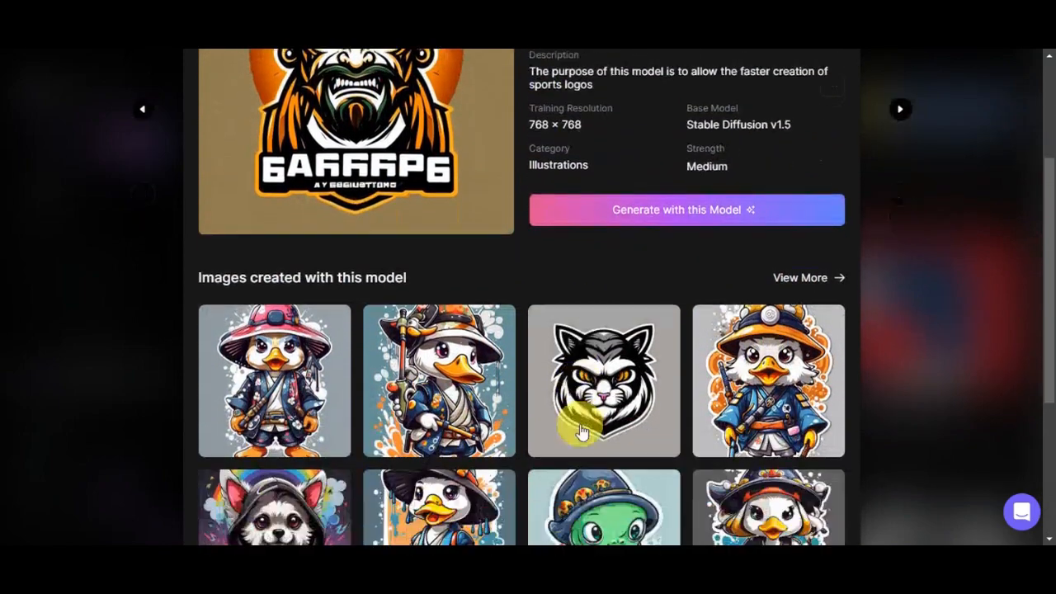
pyautogui.scroll(3, 393, 401)
pyautogui.scroll(-3, 495, 405)
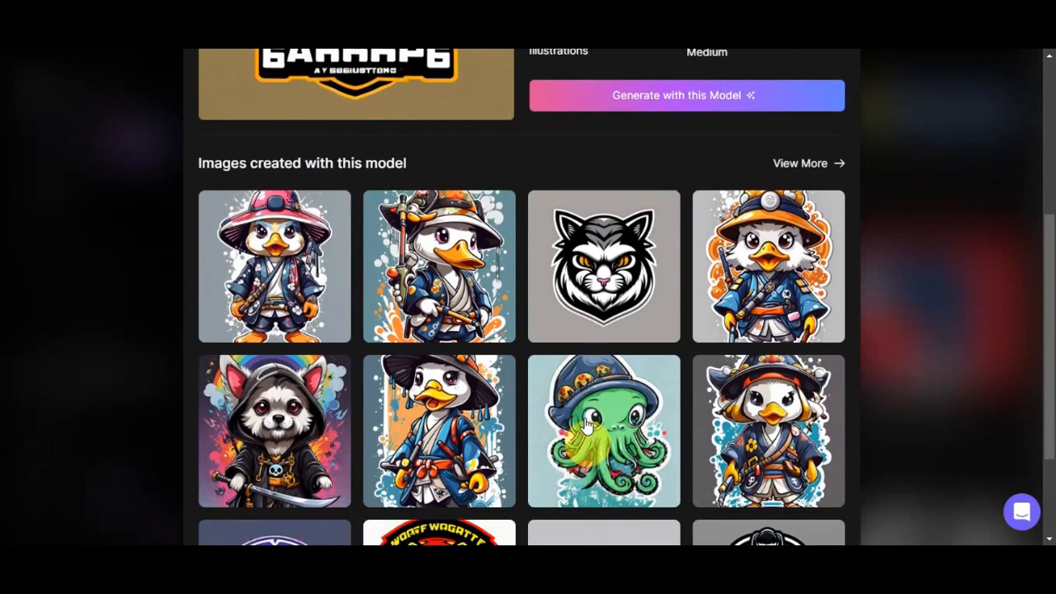
pyautogui.scroll(4, 583, 429)
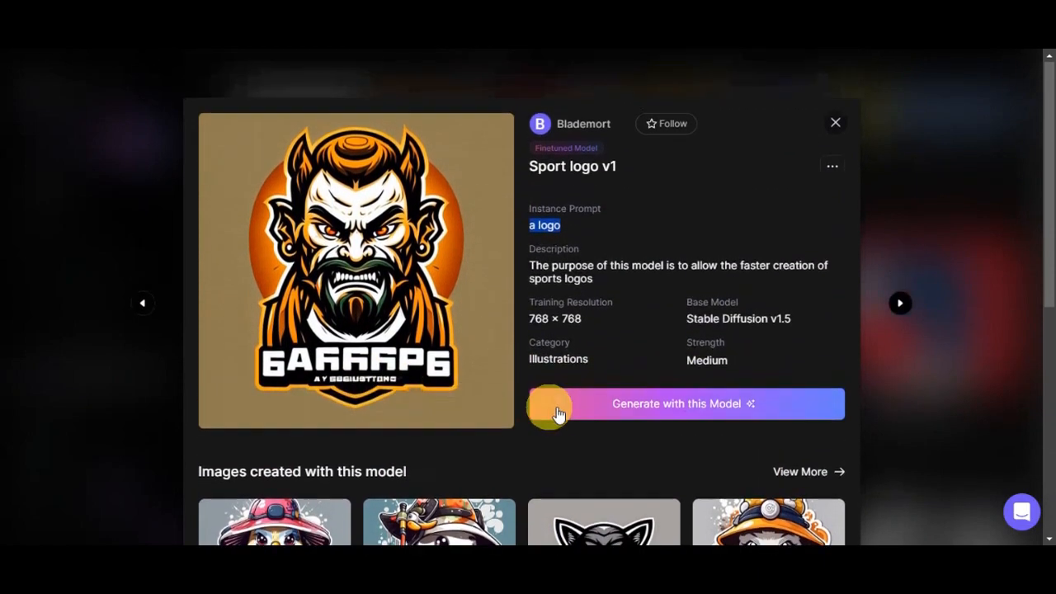
pyautogui.click(603, 409)
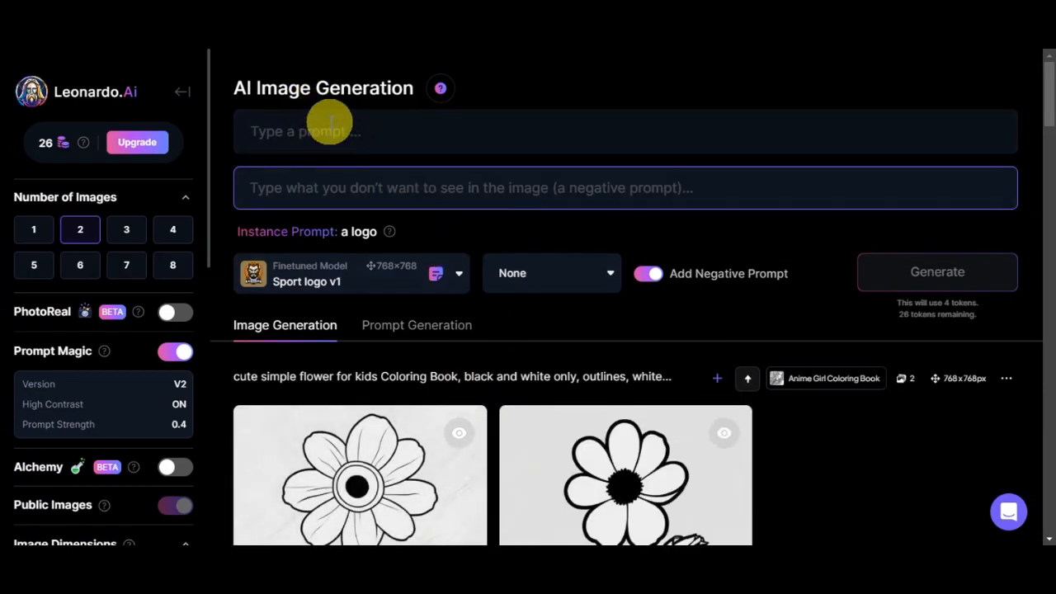
# Examine the prompt fields and the generation settings, from number of images and dimensions to guidance scale, ControlNet, tiling and image prompt
pyautogui.click(302, 131)
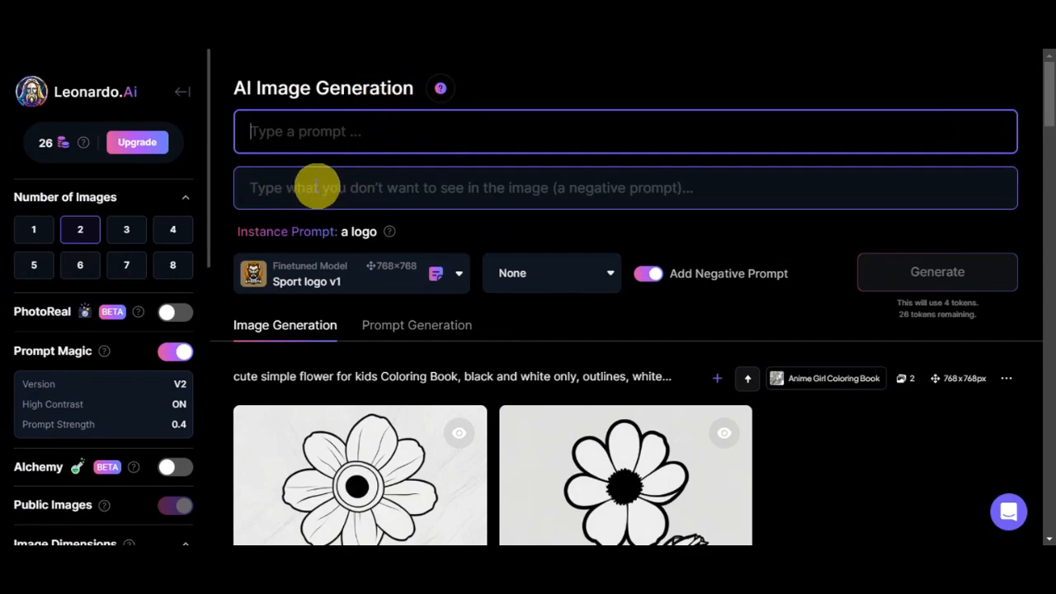
pyautogui.click(266, 189)
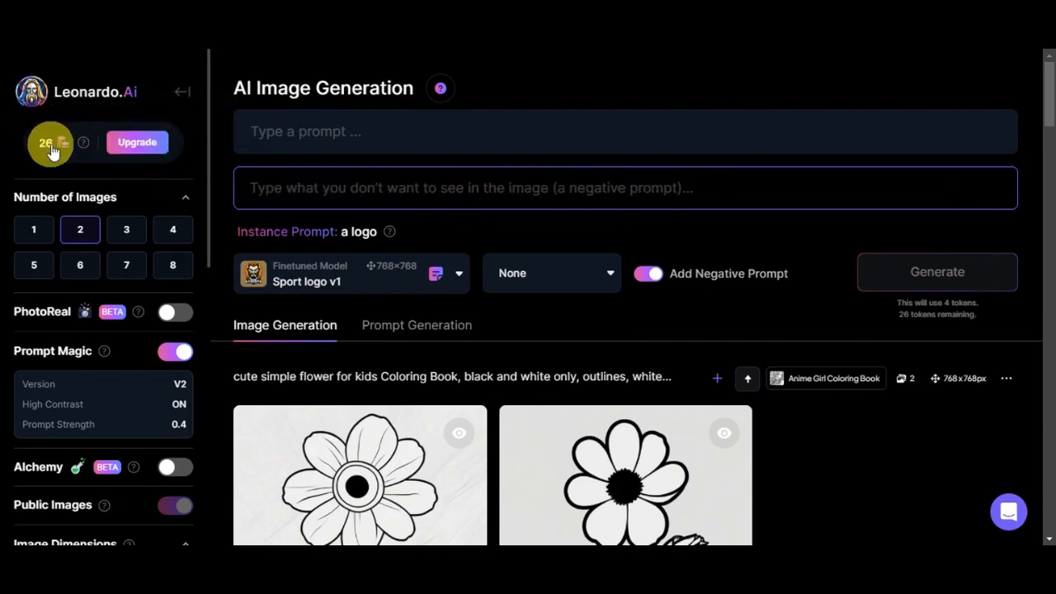
pyautogui.click(126, 143)
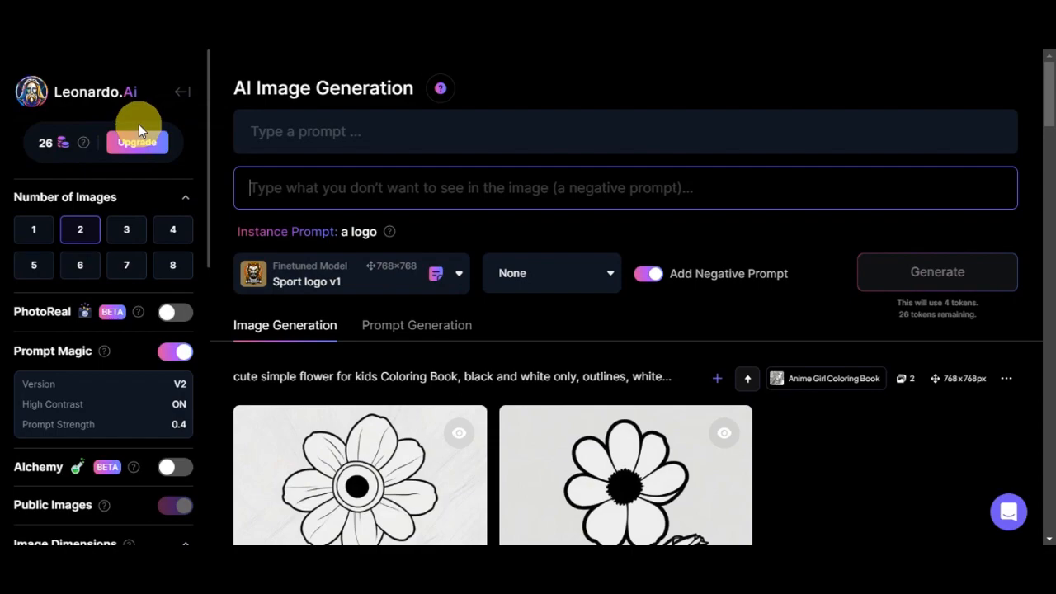
pyautogui.scroll(-1, 139, 124)
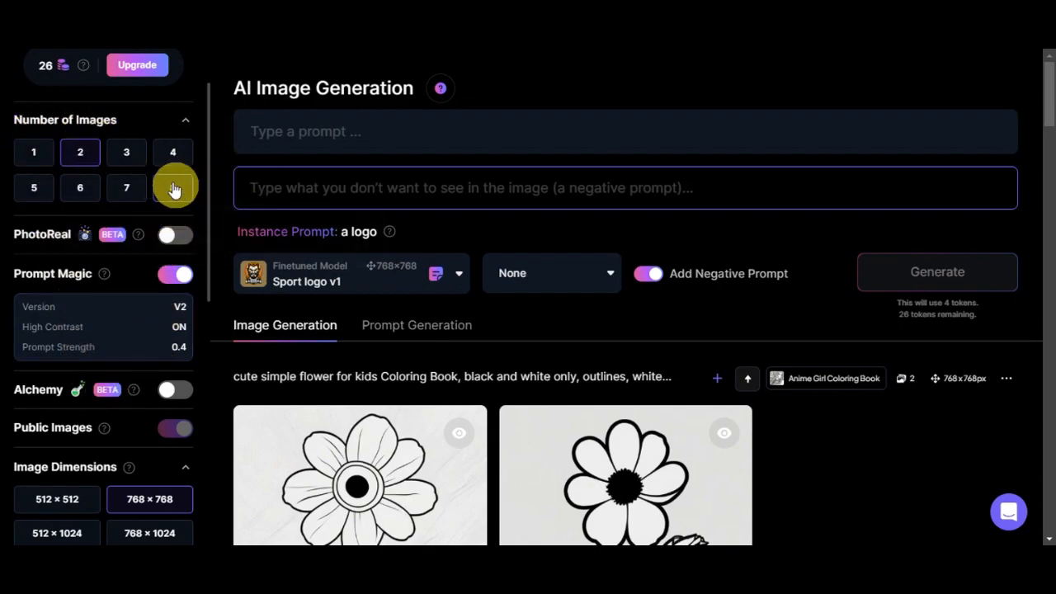
pyautogui.scroll(-3, 166, 206)
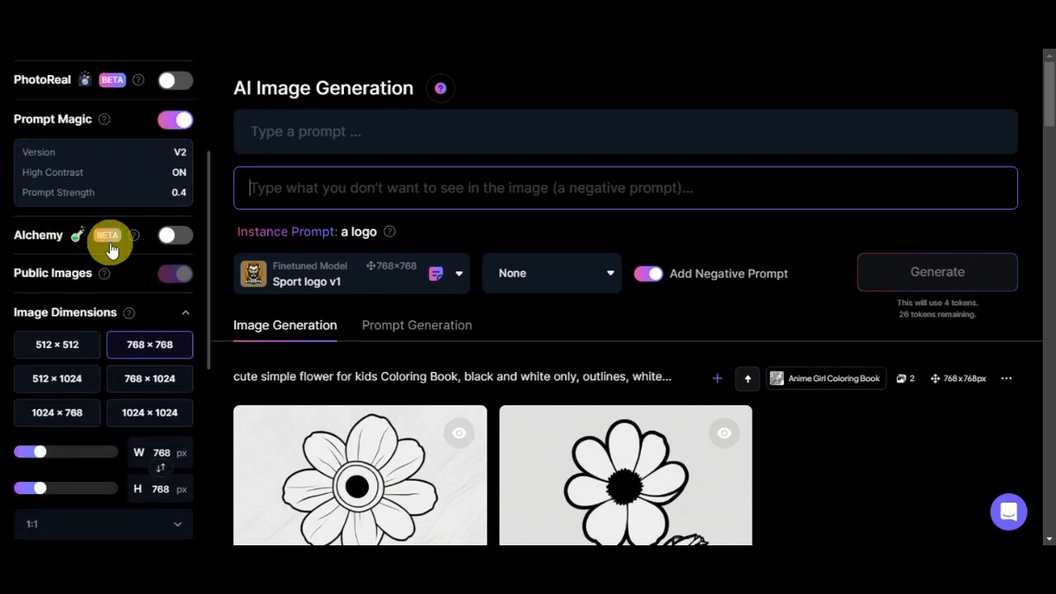
pyautogui.scroll(-2, 122, 130)
pyautogui.scroll(2, 115, 140)
pyautogui.scroll(-4, 136, 239)
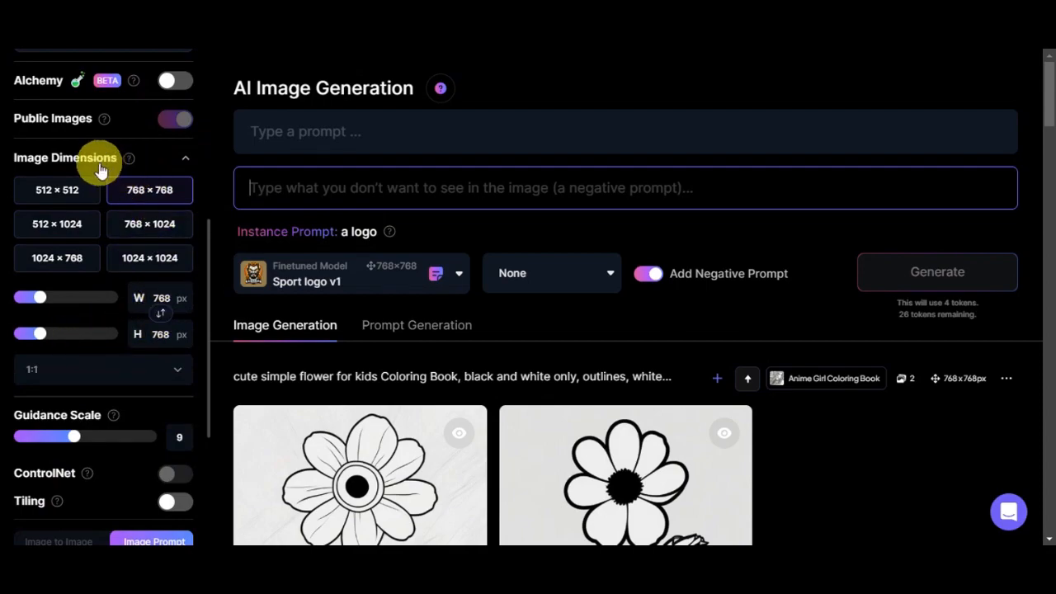
pyautogui.scroll(-5, 50, 338)
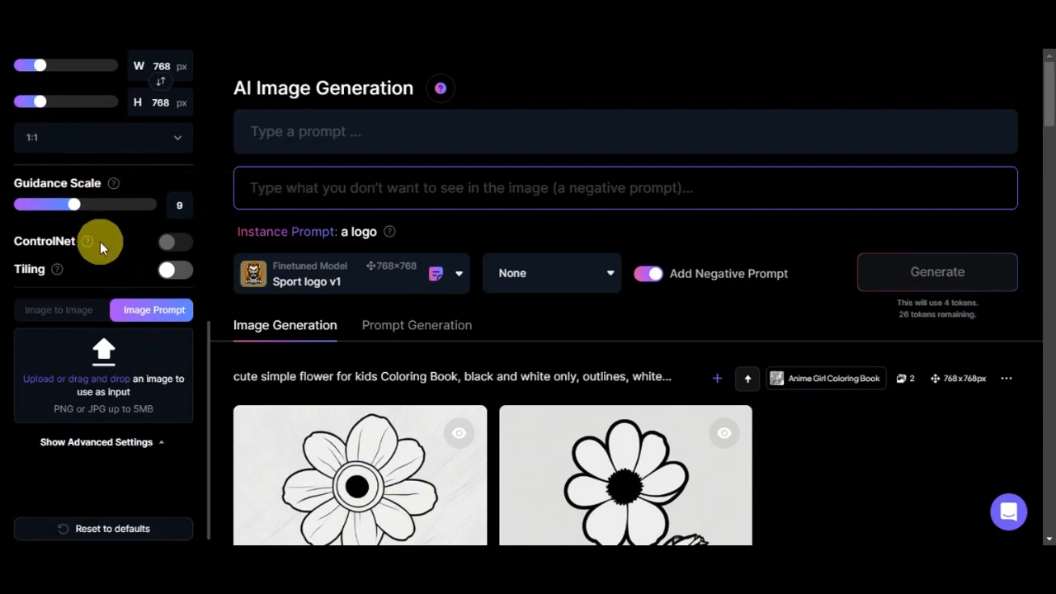
pyautogui.moveTo(88, 241)
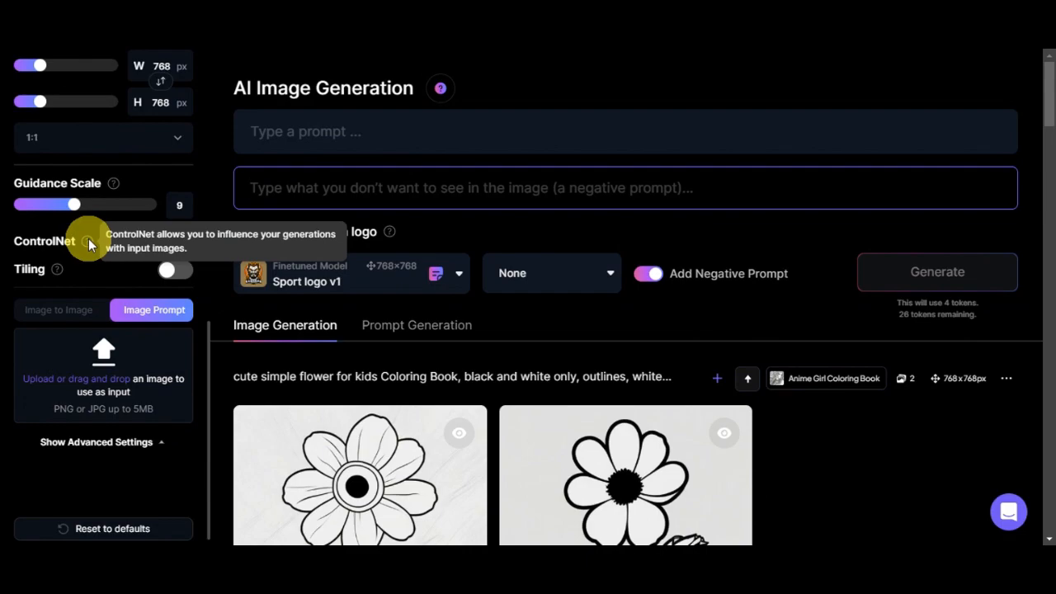
pyautogui.moveTo(169, 235)
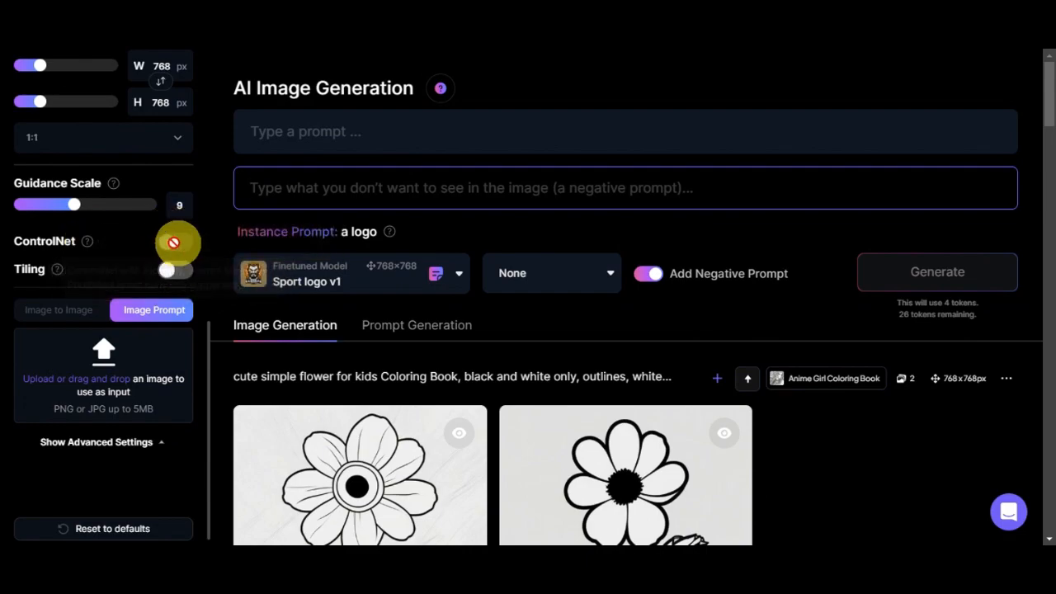
pyautogui.moveTo(56, 272)
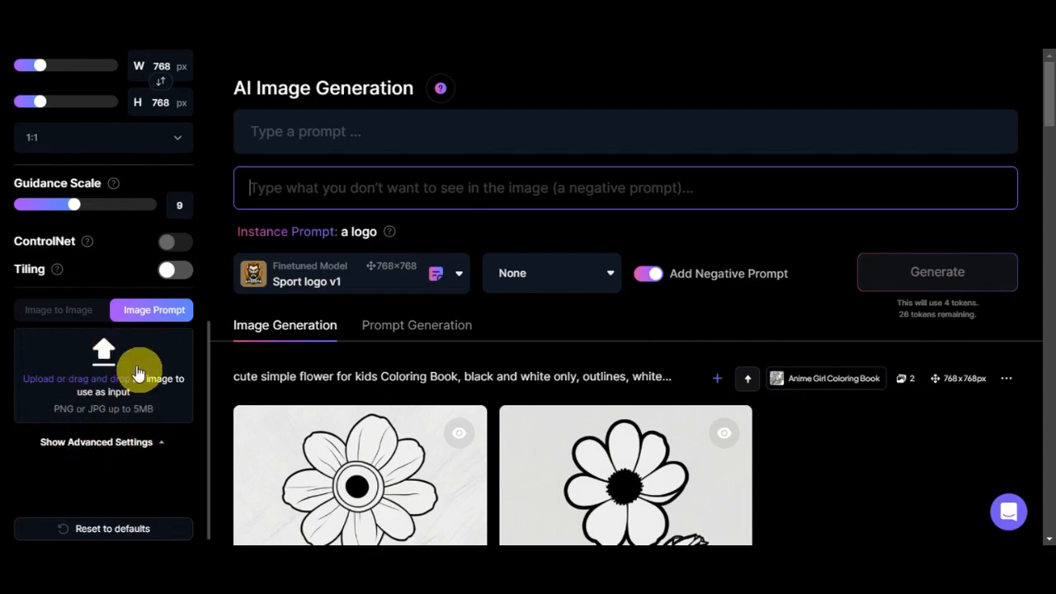
pyautogui.scroll(8, 142, 441)
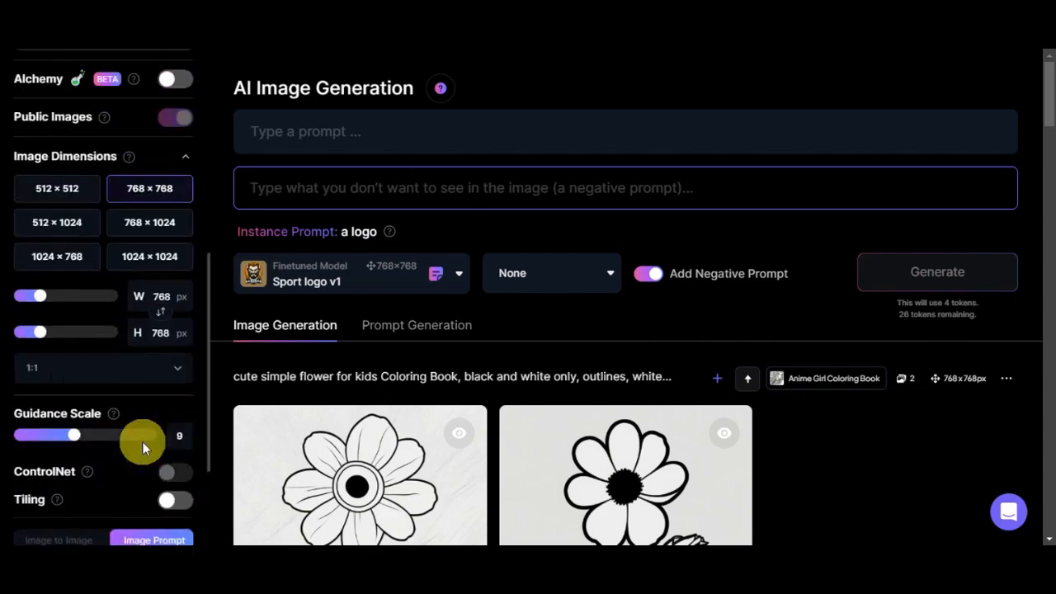
# Turn off the negative prompt and read the explanation of the instance prompt
pyautogui.click(392, 136)
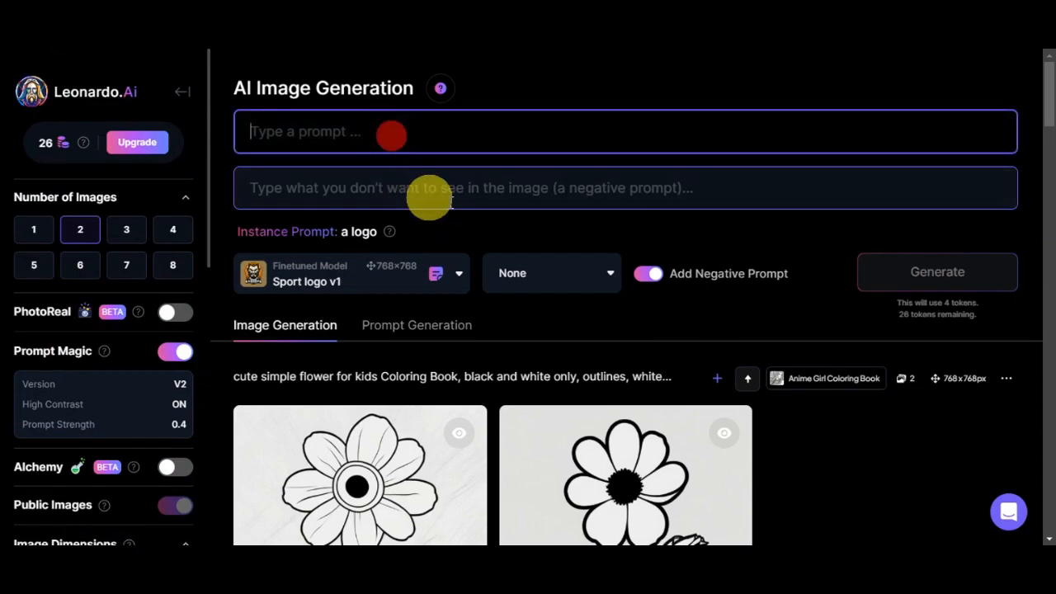
pyautogui.click(660, 277)
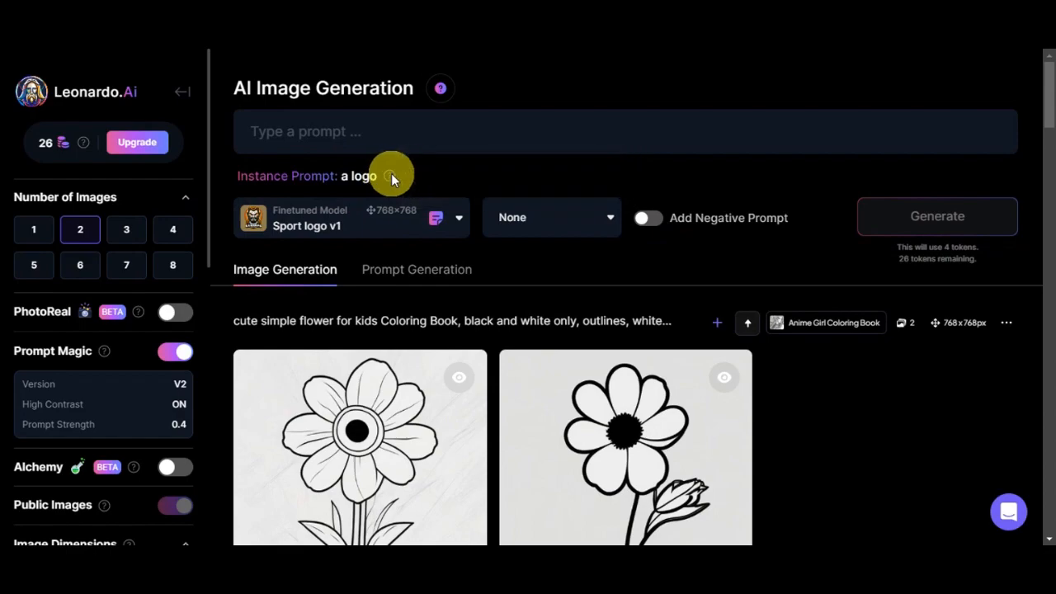
pyautogui.moveTo(387, 175)
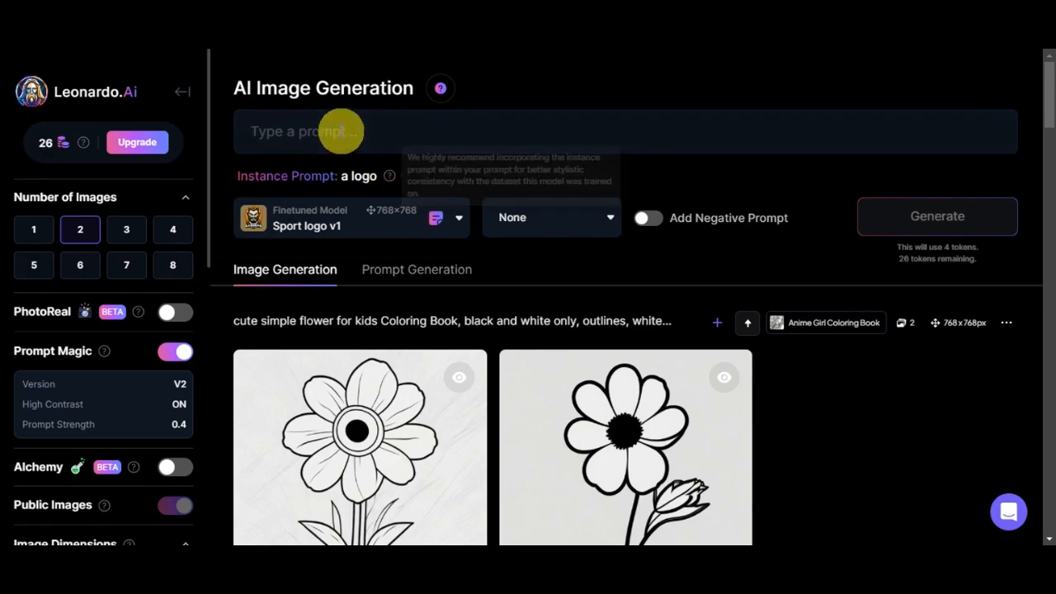
# Generate two images with Sport logo v1 from the prompt "a logo of a red flower" and view the results
pyautogui.click(339, 130)
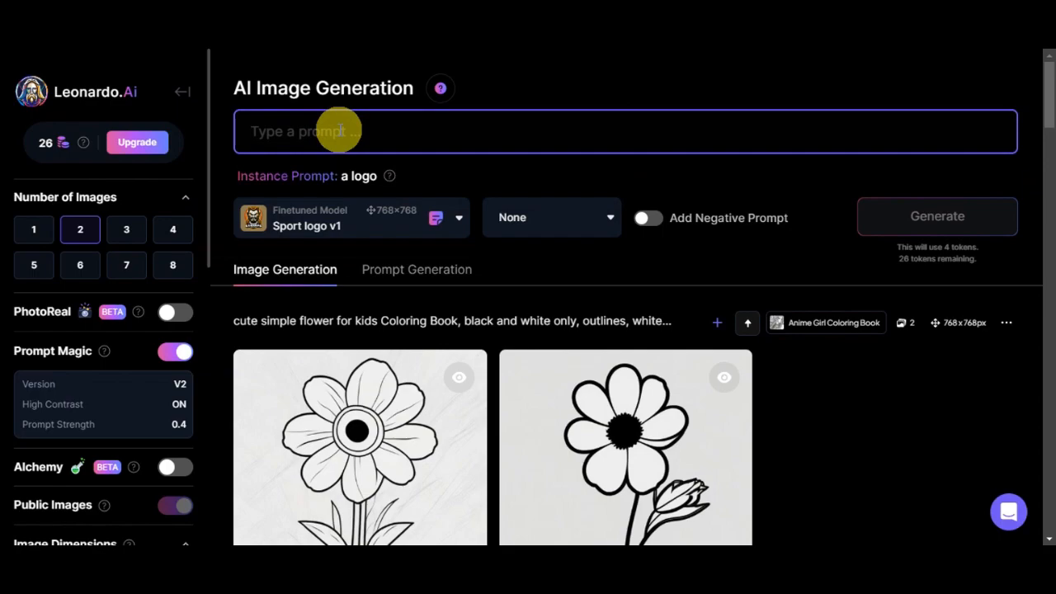
pyautogui.write('a logo of a red flower')
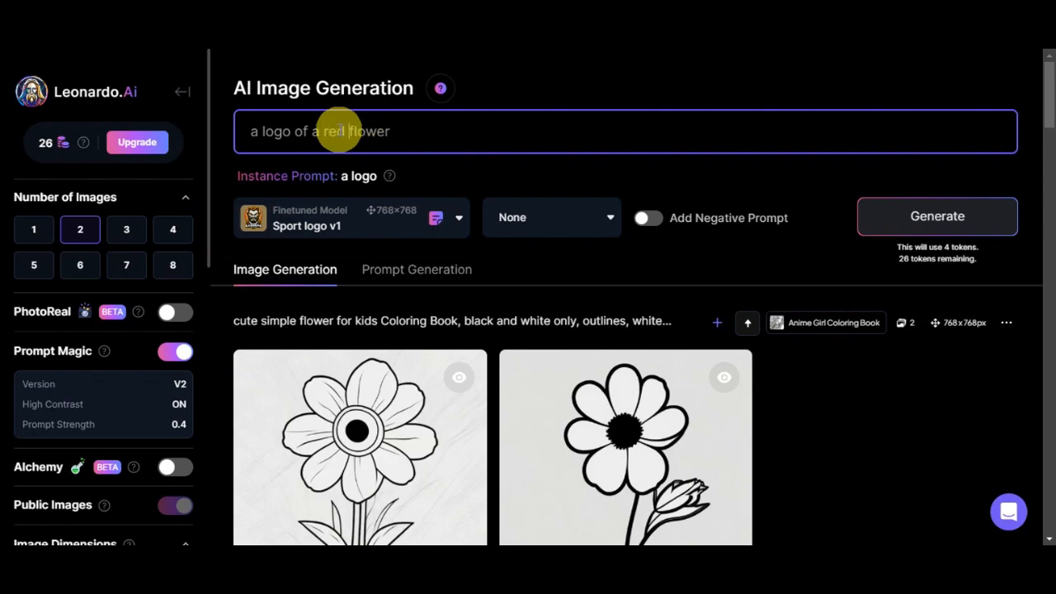
pyautogui.click(916, 220)
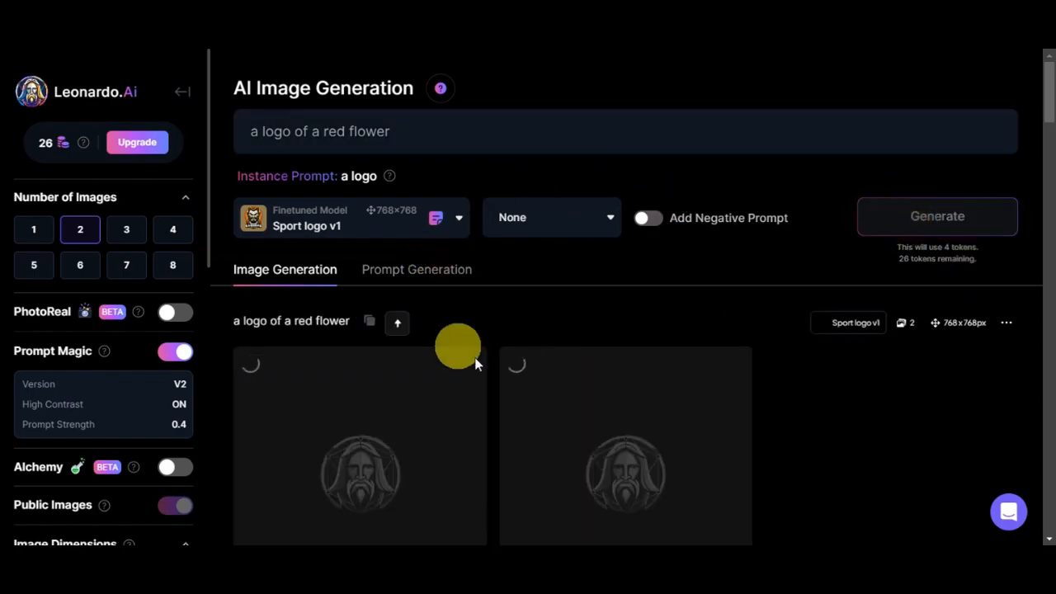
pyautogui.scroll(-2, 693, 310)
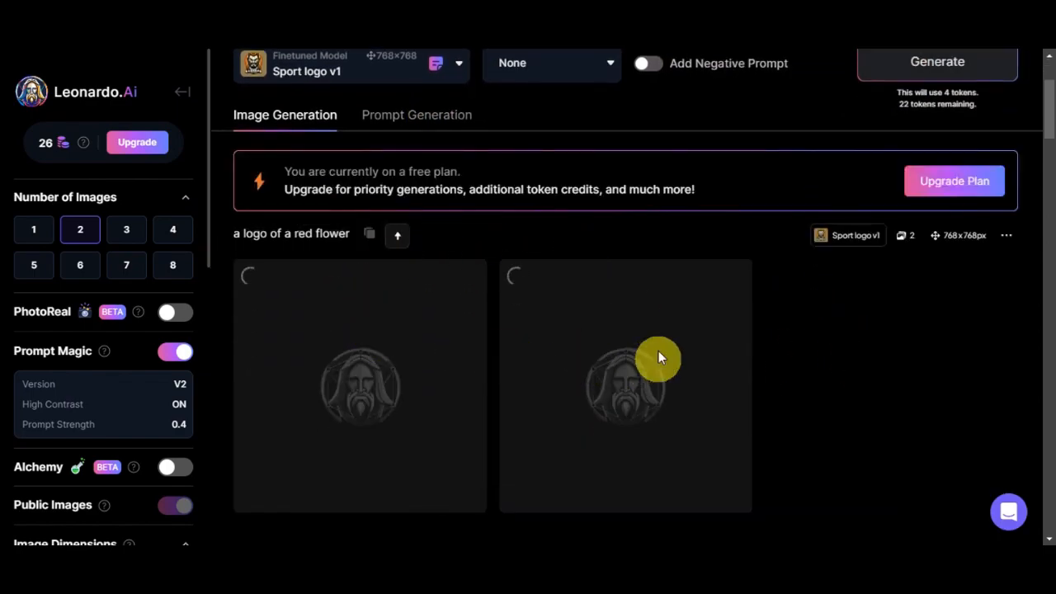
pyautogui.scroll(-1, 875, 314)
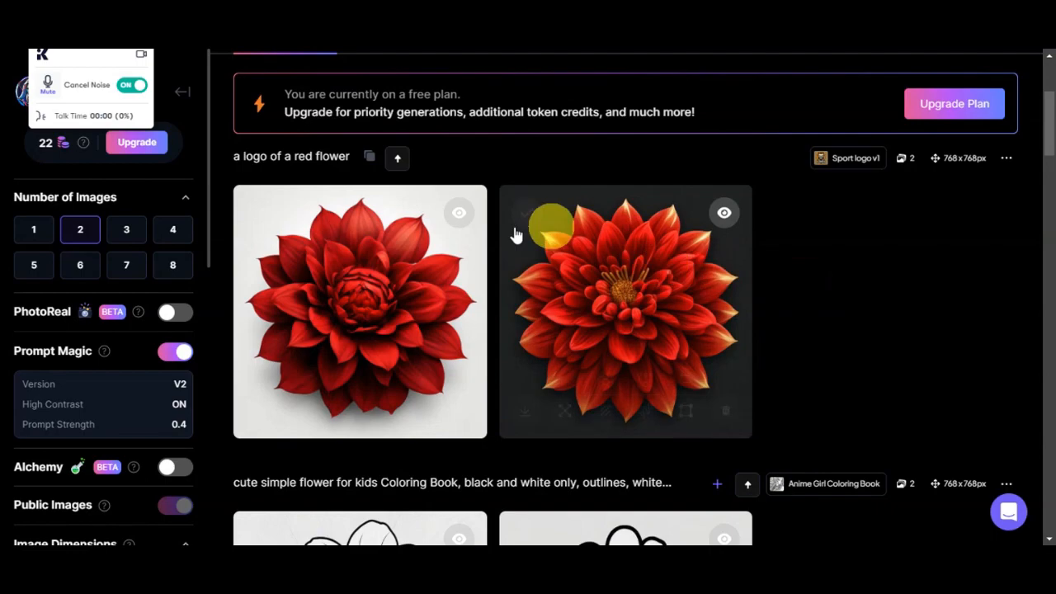
# View both red flower logo images enlarged, compare them, and close the preview
pyautogui.click(410, 280)
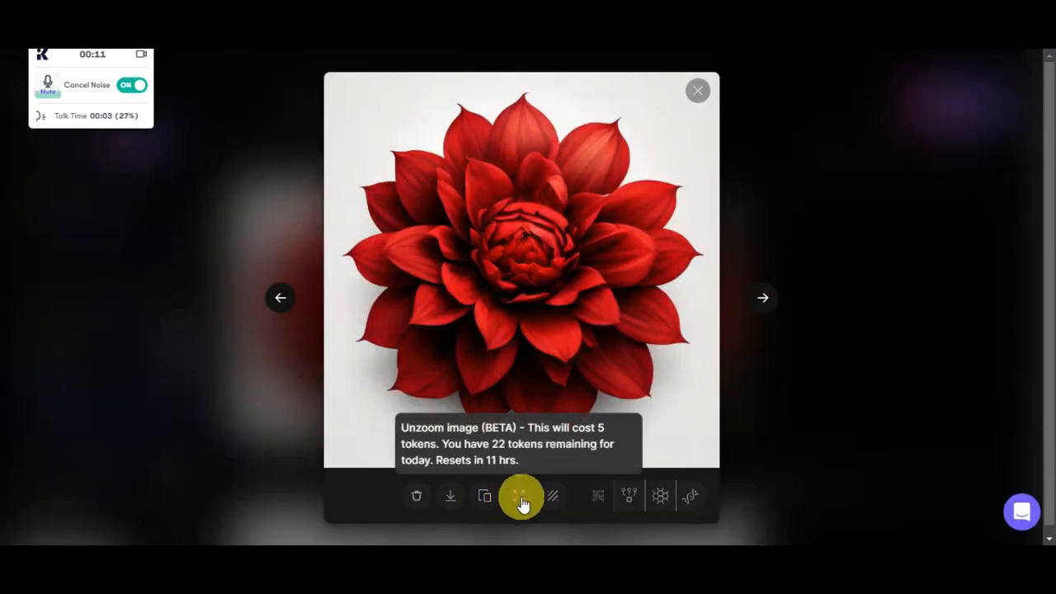
pyautogui.click(762, 301)
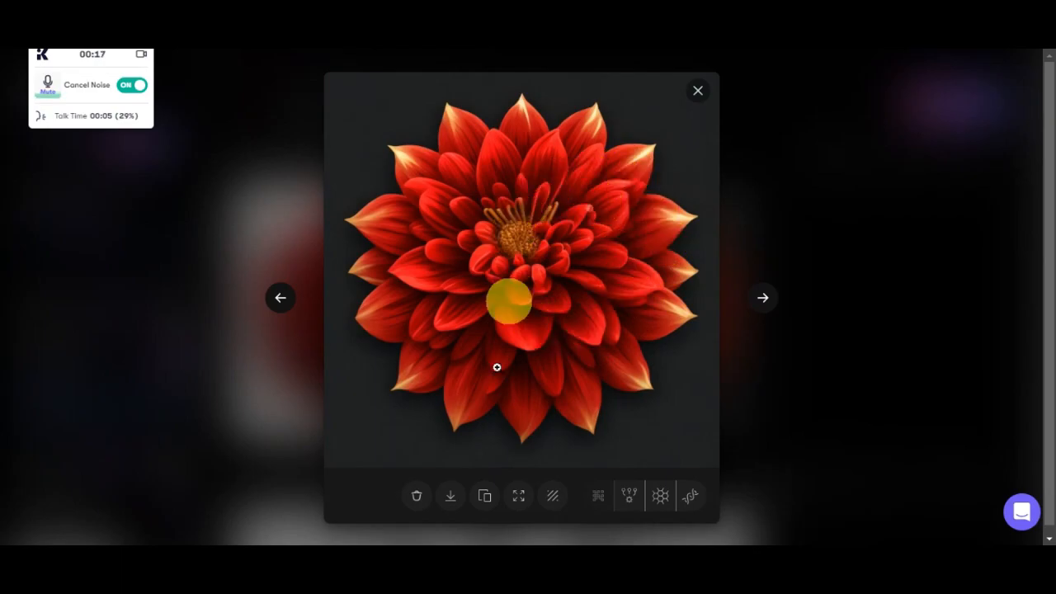
pyautogui.click(281, 312)
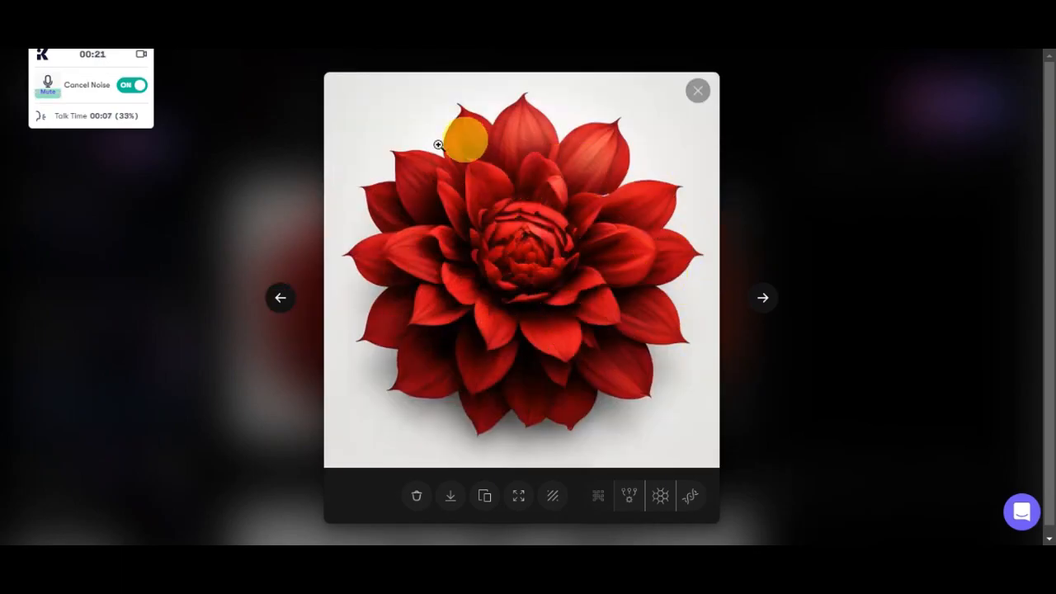
pyautogui.click(696, 99)
# Replace the prompt with "A stylized, cartoon-like flower with bright colors and a whimsical design, perfect for a logo." and generate two images
pyautogui.scroll(3, 701, 260)
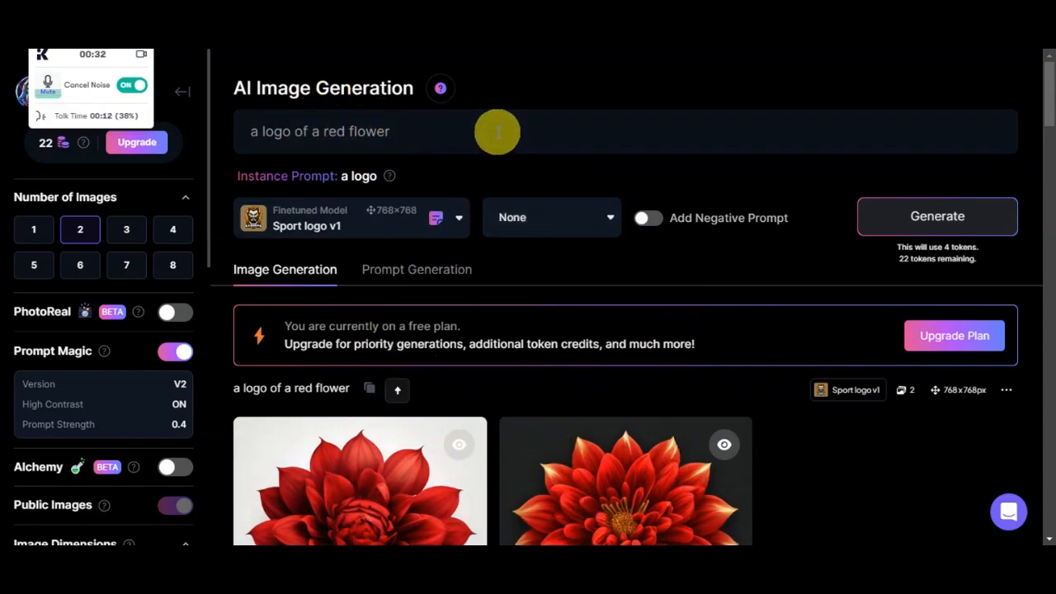
pyautogui.tripleClick(395, 134)
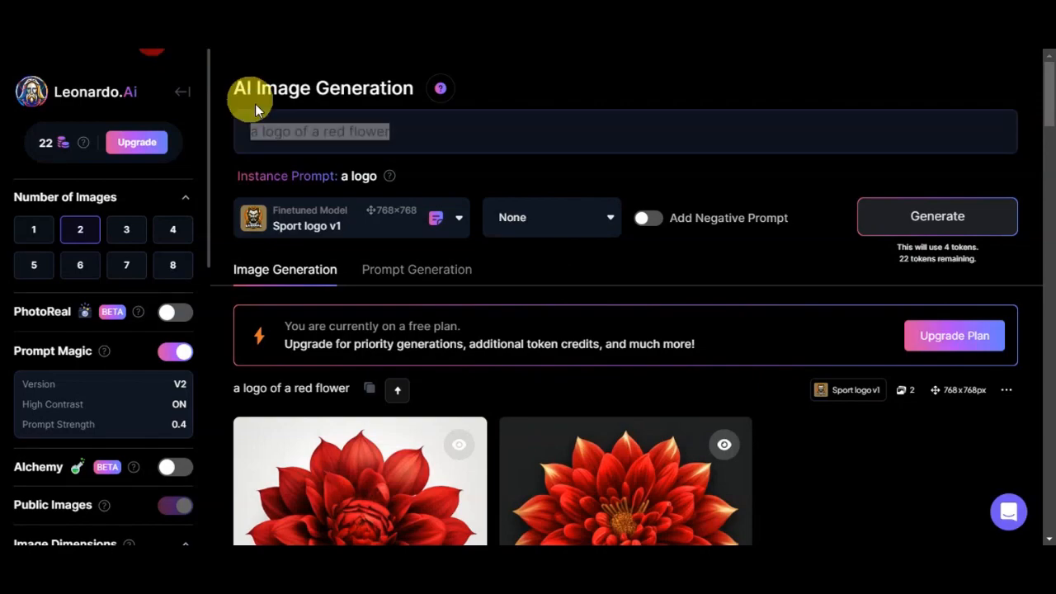
pyautogui.moveTo(254, 110); pyautogui.dragTo(390, 142)
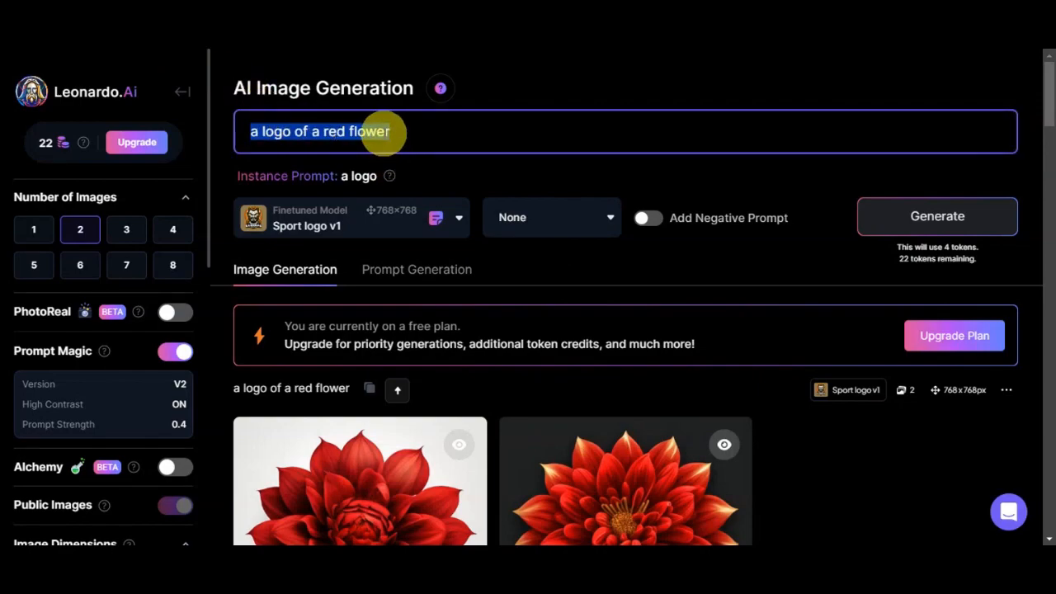
pyautogui.write('A stylized, cartoon-like flower with bright colors and a whimsical design, perfect for a logo.')
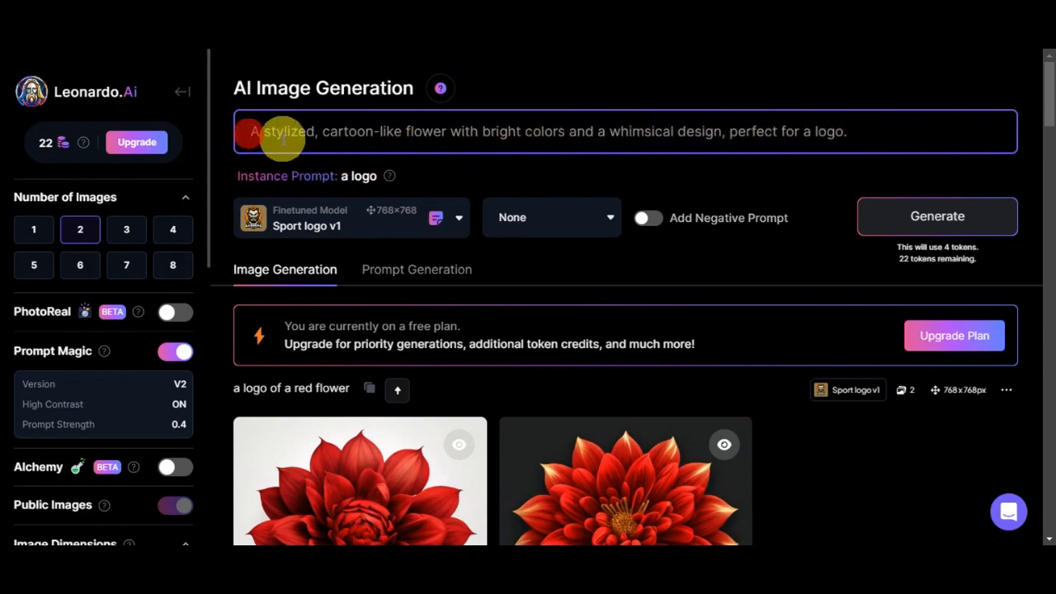
pyautogui.write('a l')
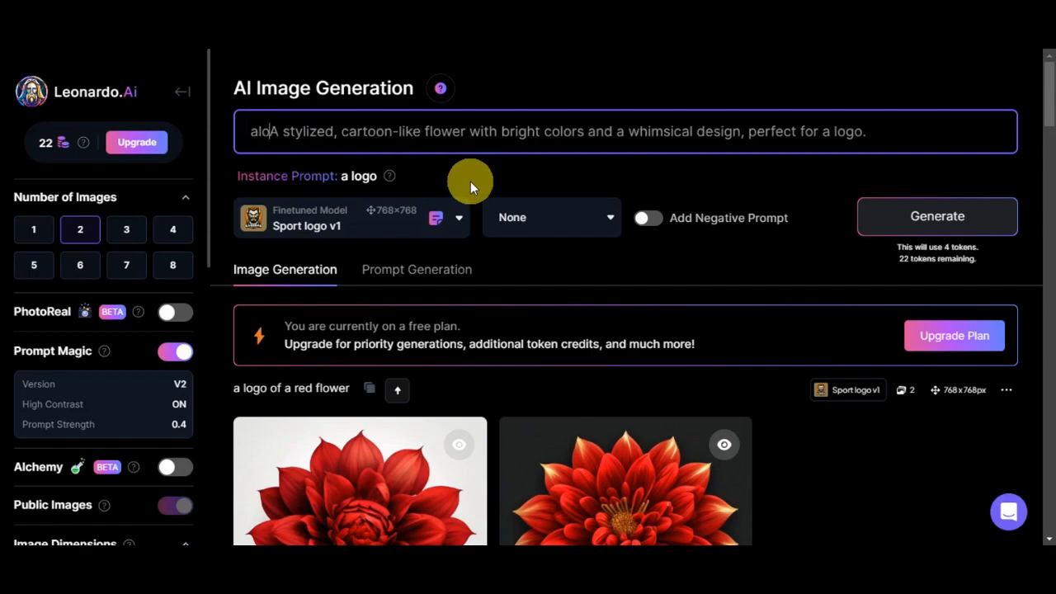
pyautogui.write('ogo,')
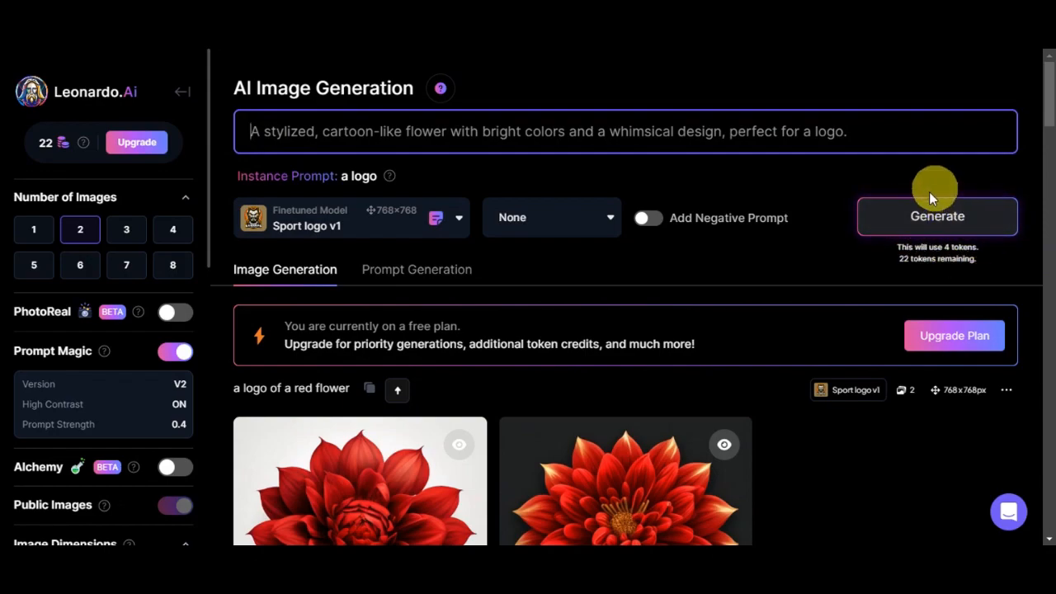
pyautogui.click(937, 216)
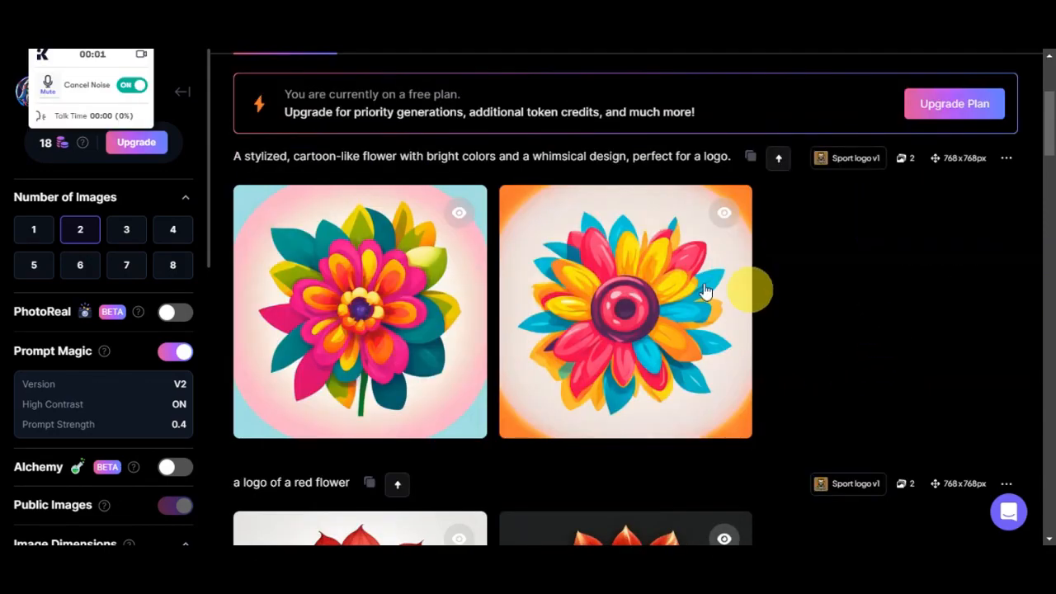
# View the two cartoon-like flower logo images enlarged and compare them
pyautogui.click(348, 283)
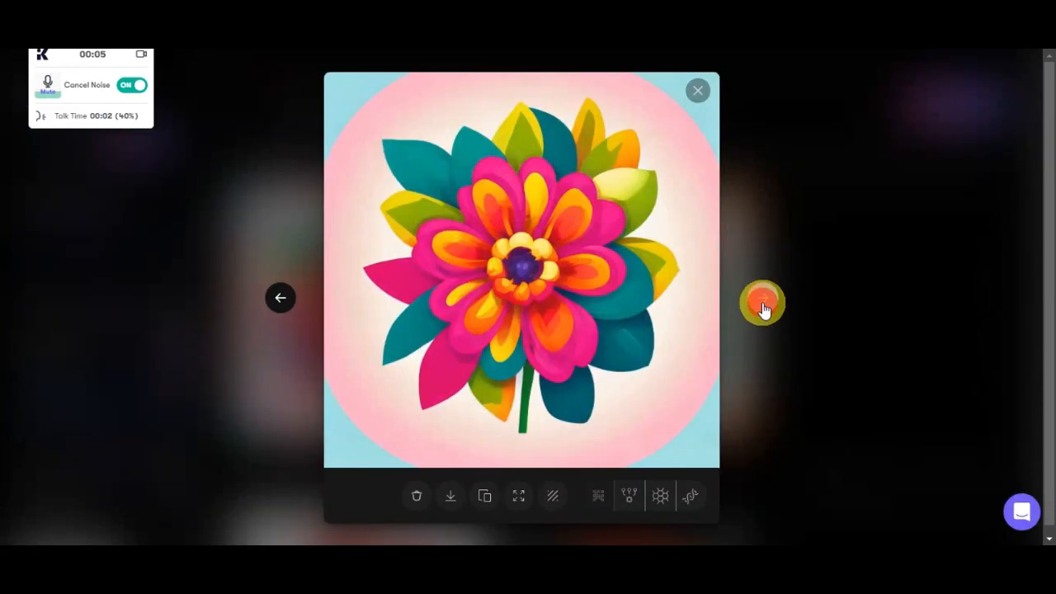
pyautogui.click(762, 299)
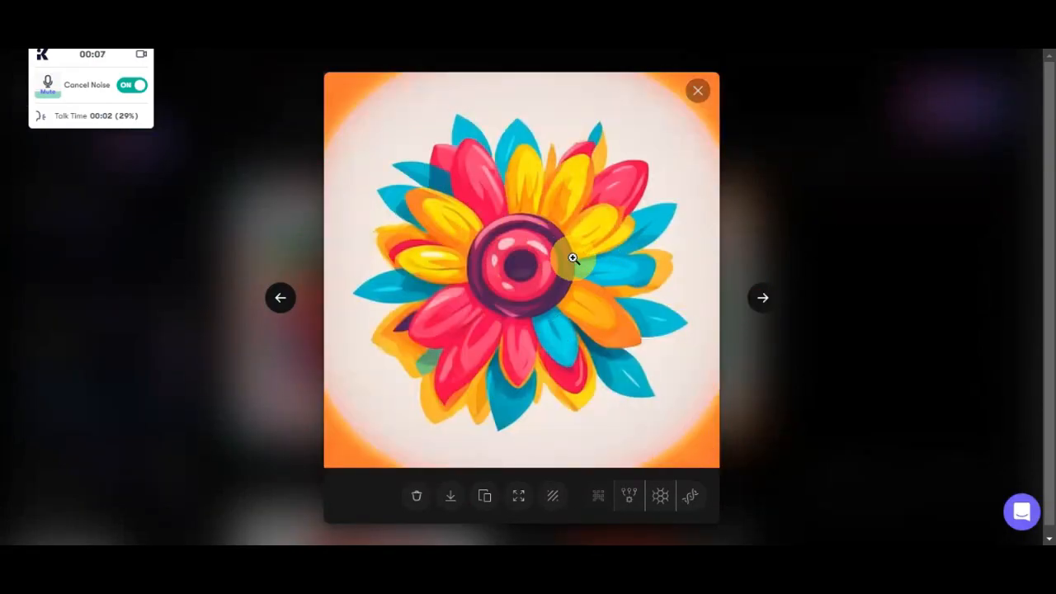
pyautogui.click(280, 304)
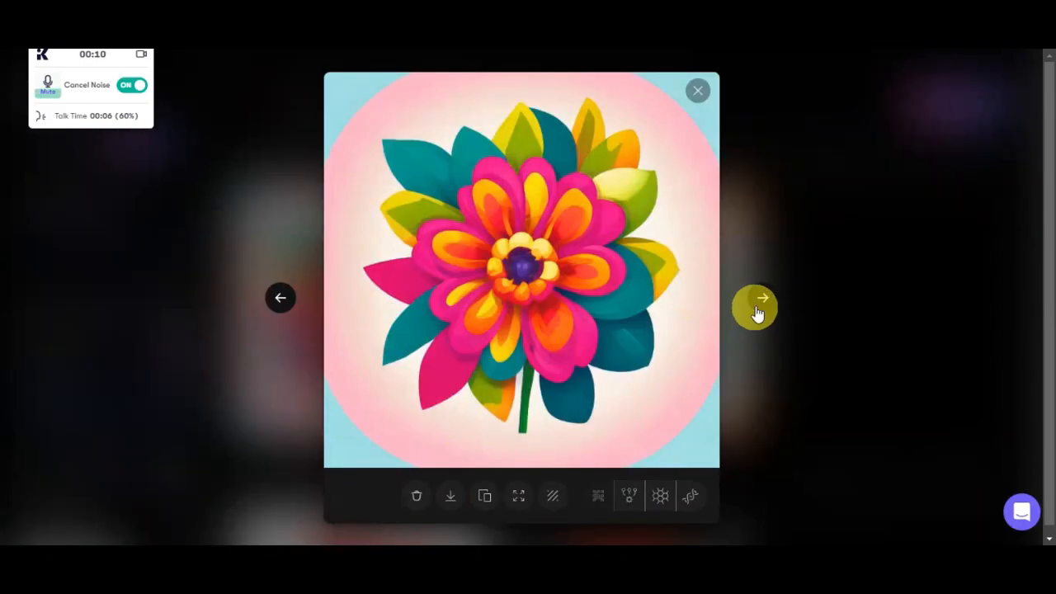
pyautogui.click(757, 310)
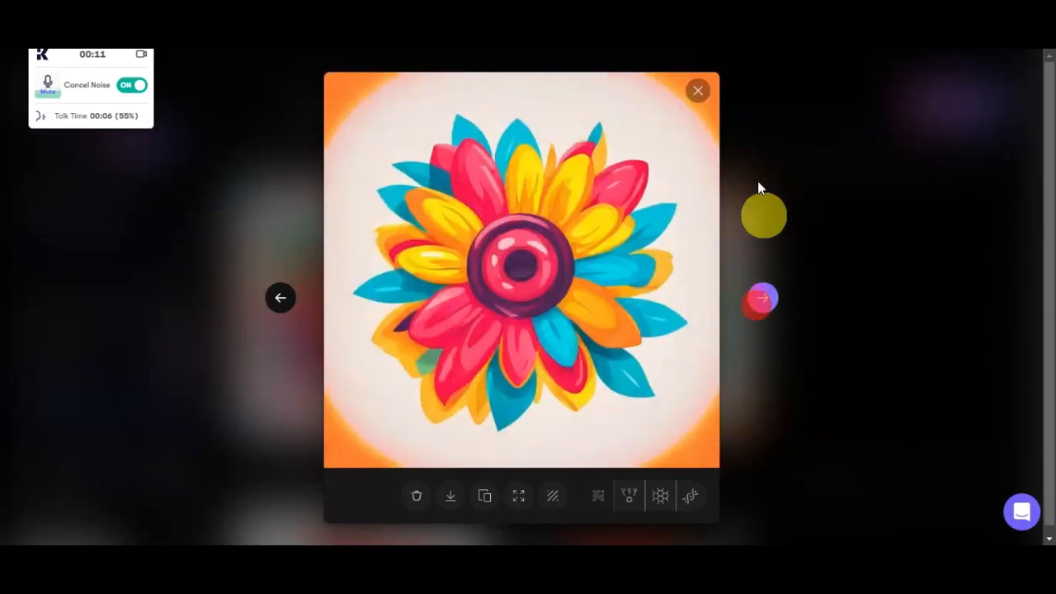
# Change the word "flower" in the prompt to "octopus" and generate two new images
pyautogui.scroll(3, 693, 210)
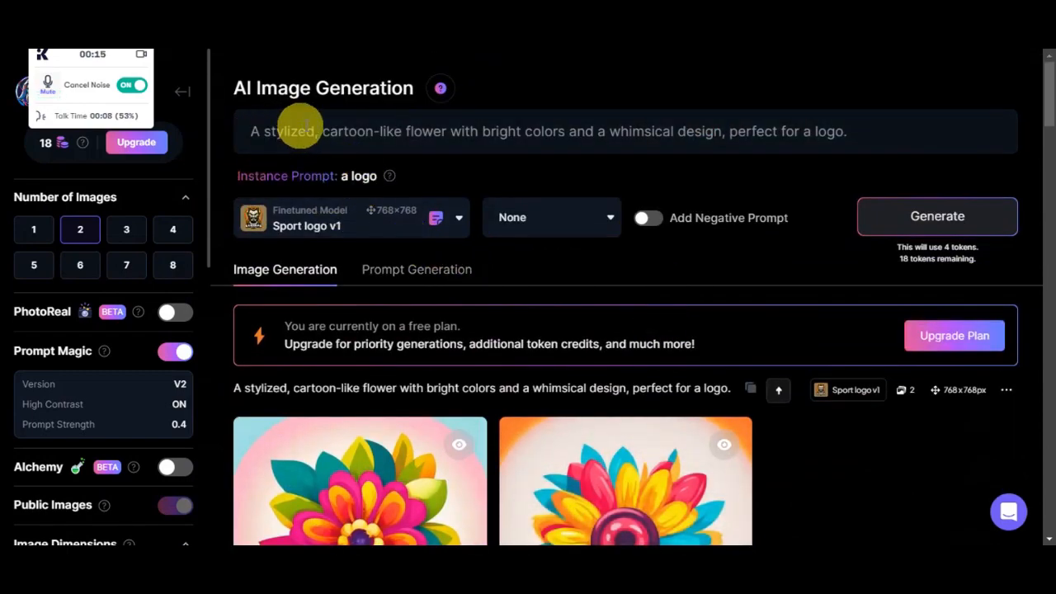
pyautogui.click(416, 134)
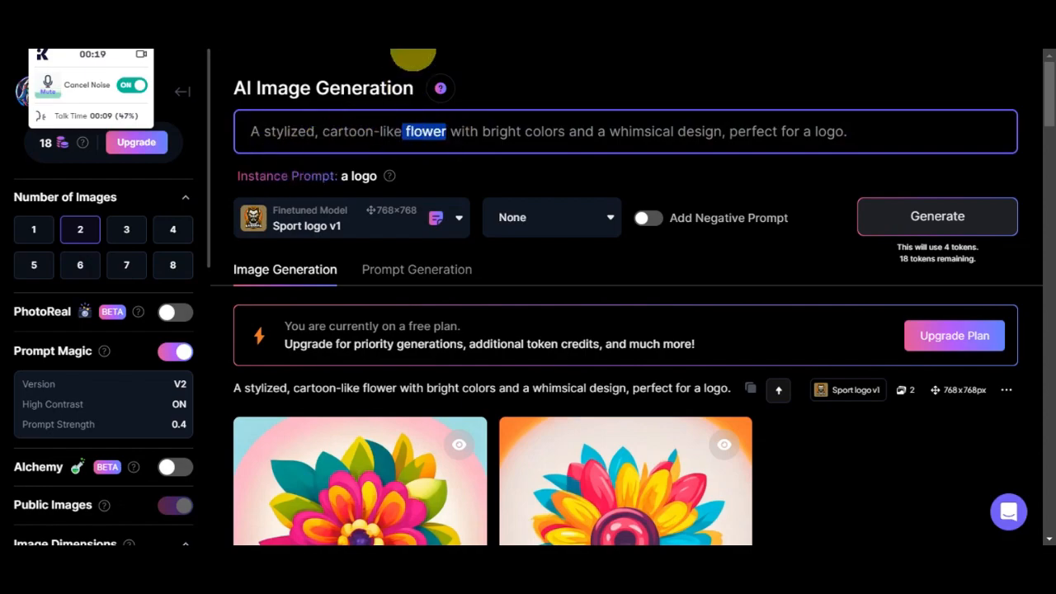
pyautogui.press('BackSpace')
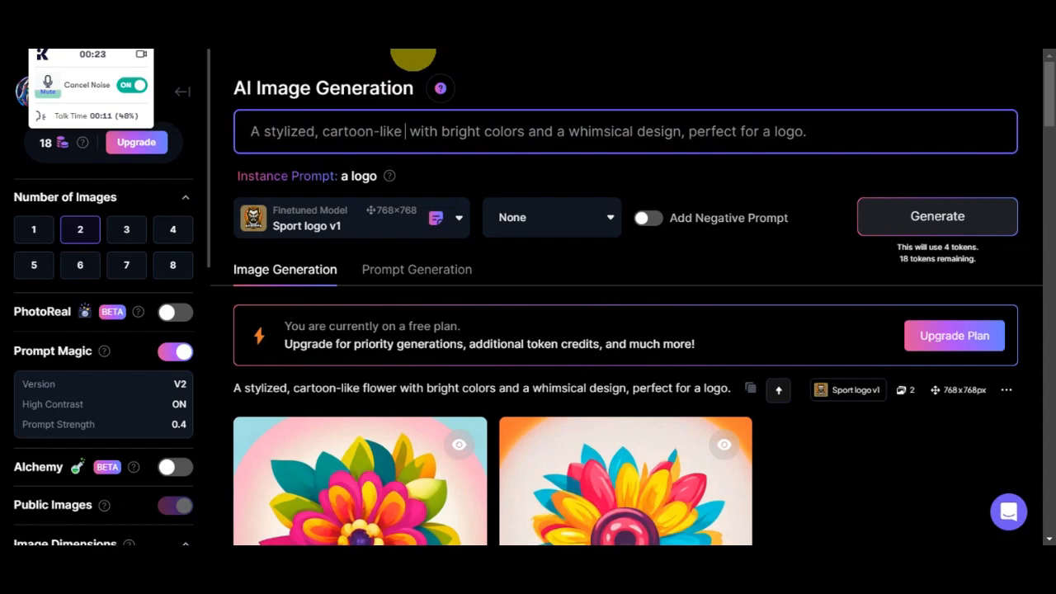
pyautogui.write('octupos')
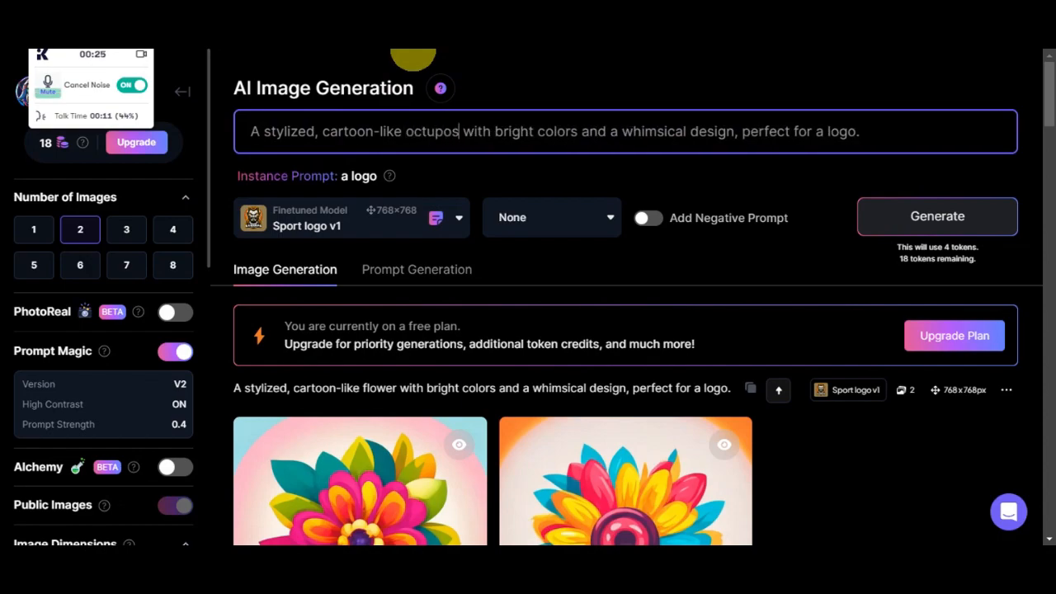
pyautogui.press('BackSpace')
pyautogui.press('BackSpace')
pyautogui.press('BackSpace')
pyautogui.press('BackSpace')
pyautogui.write('opus')
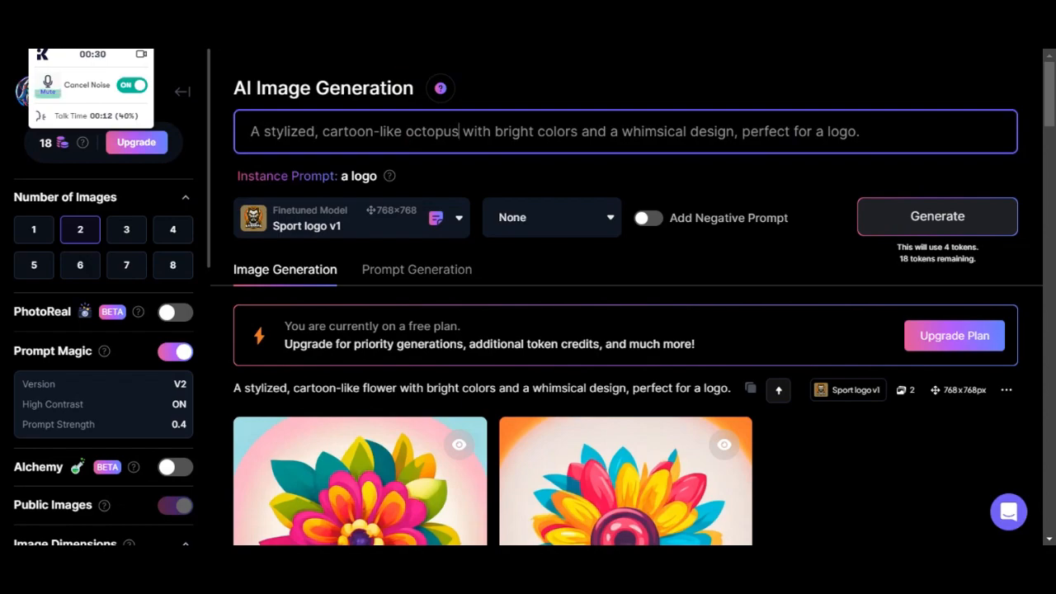
pyautogui.click(904, 221)
# View the two octopus logo images enlarged, one after the other, and close the preview
pyautogui.scroll(-3, 846, 234)
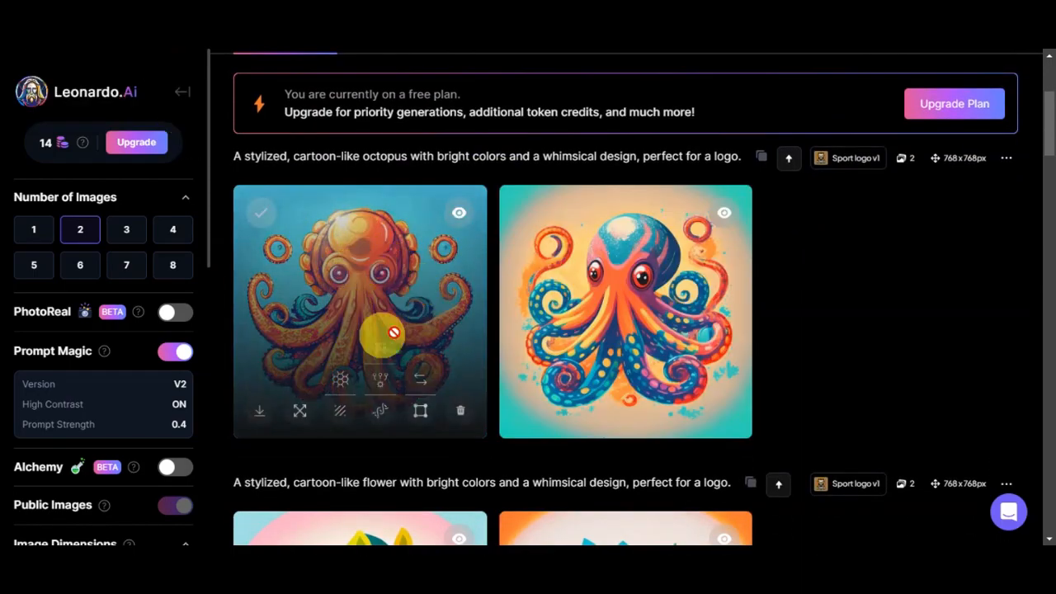
pyautogui.click(401, 311)
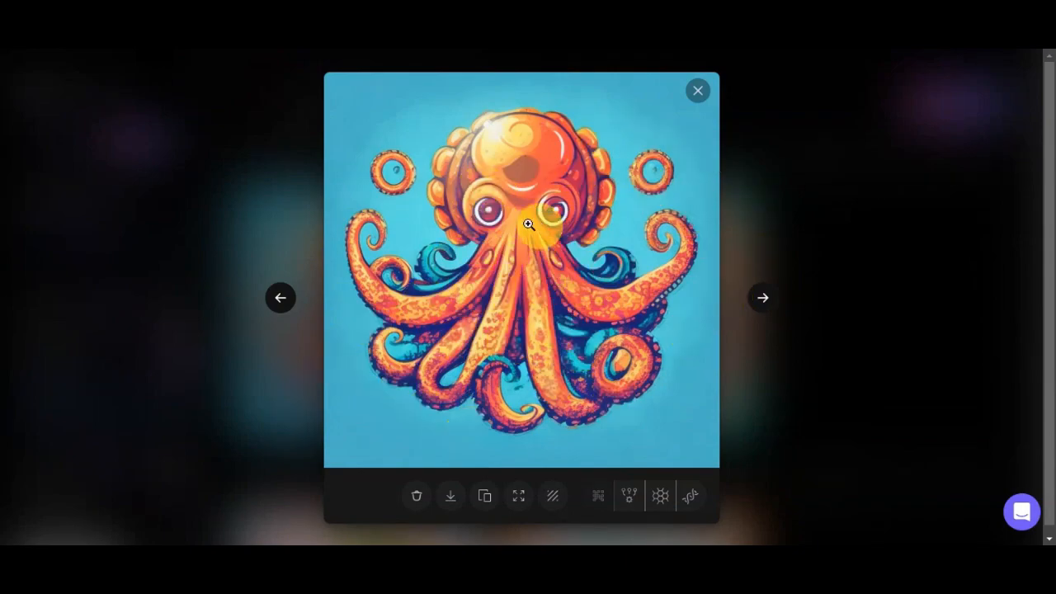
pyautogui.click(766, 301)
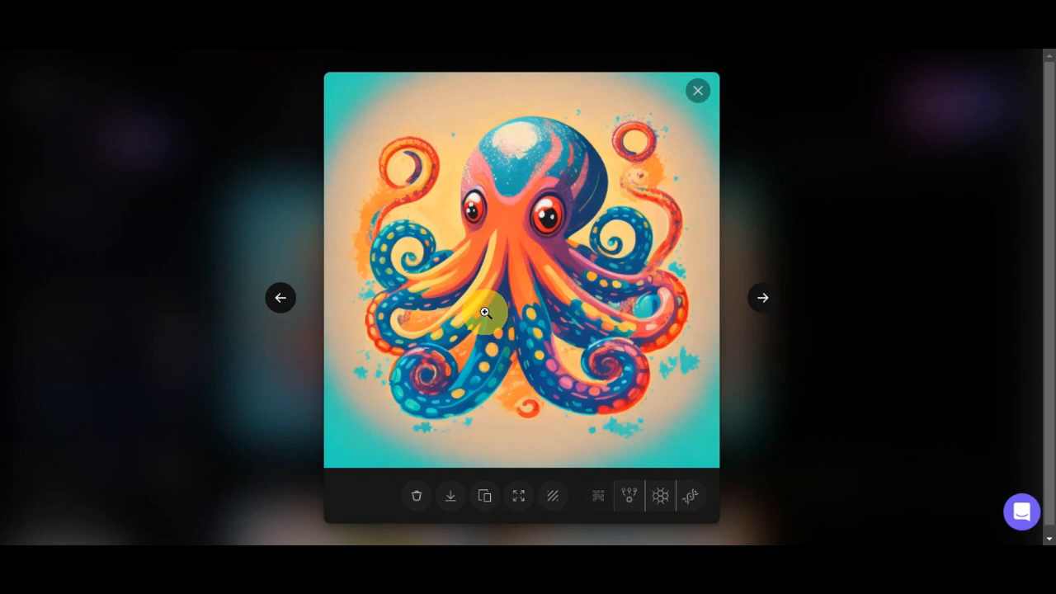
pyautogui.click(697, 90)
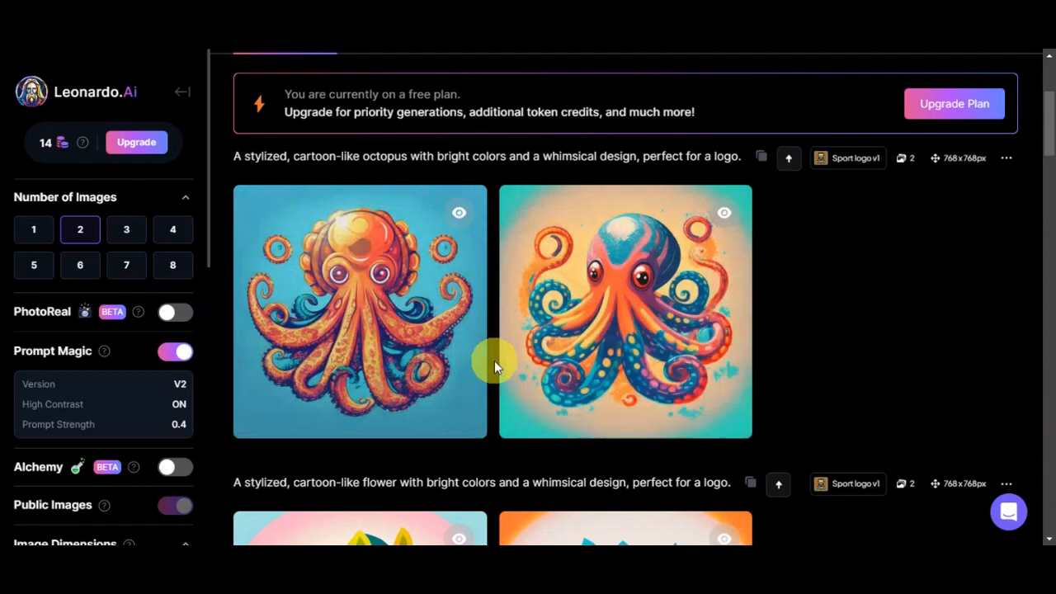
# Review the octopus prompt, the generation settings down to the image prompt, and the resulting images
pyautogui.scroll(5, 902, 321)
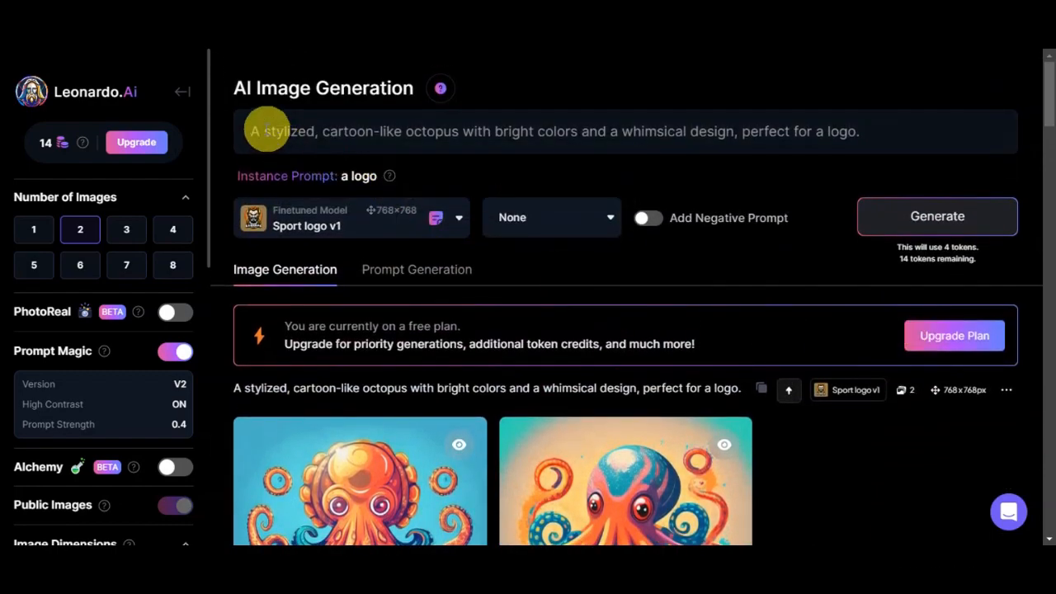
pyautogui.scroll(-1, 442, 191)
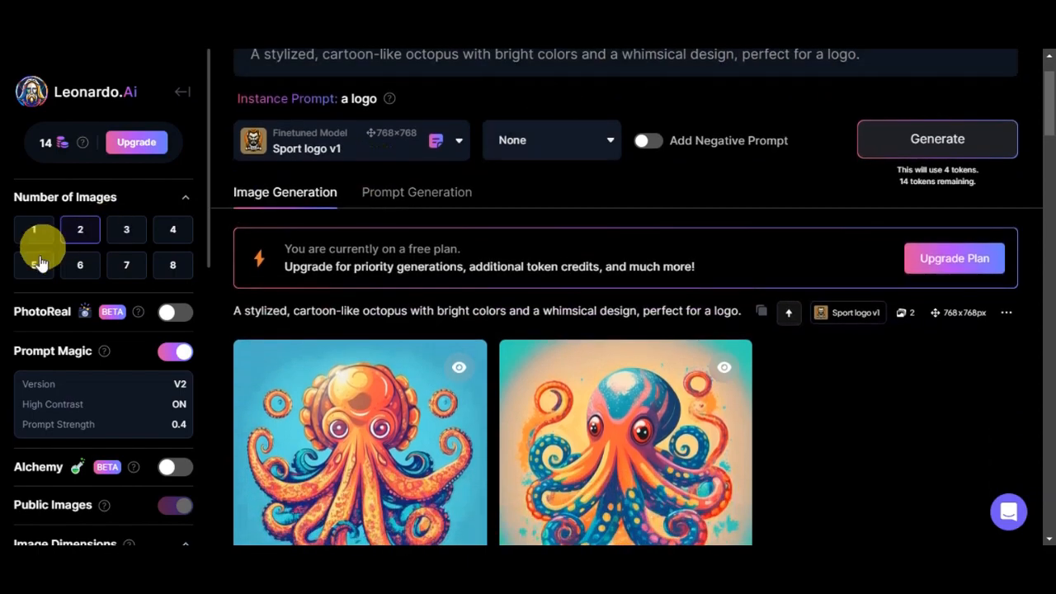
pyautogui.scroll(-4, 43, 248)
pyautogui.scroll(-3, 47, 313)
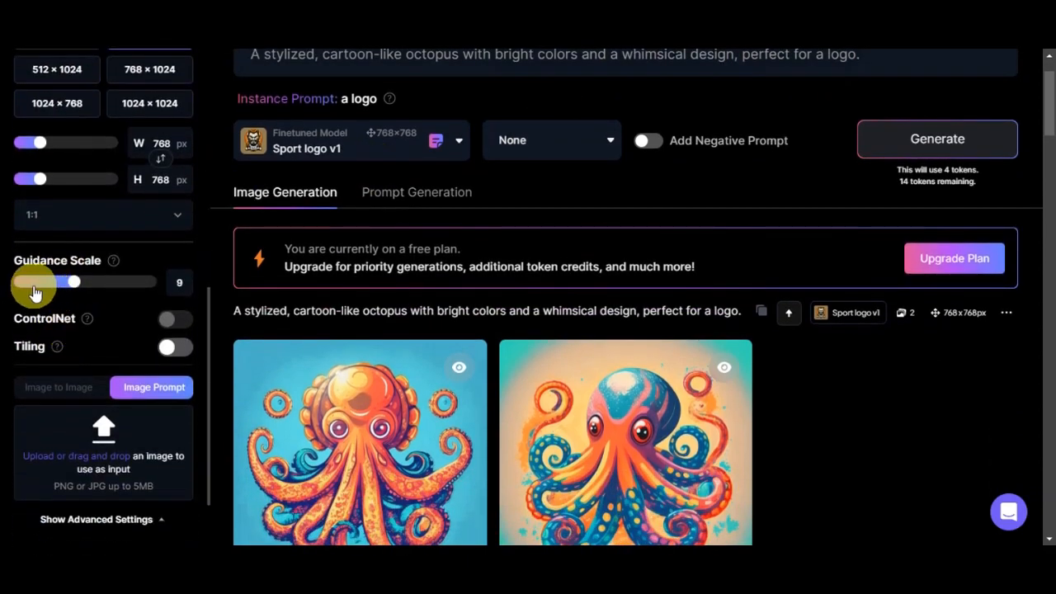
pyautogui.scroll(-3, 683, 358)
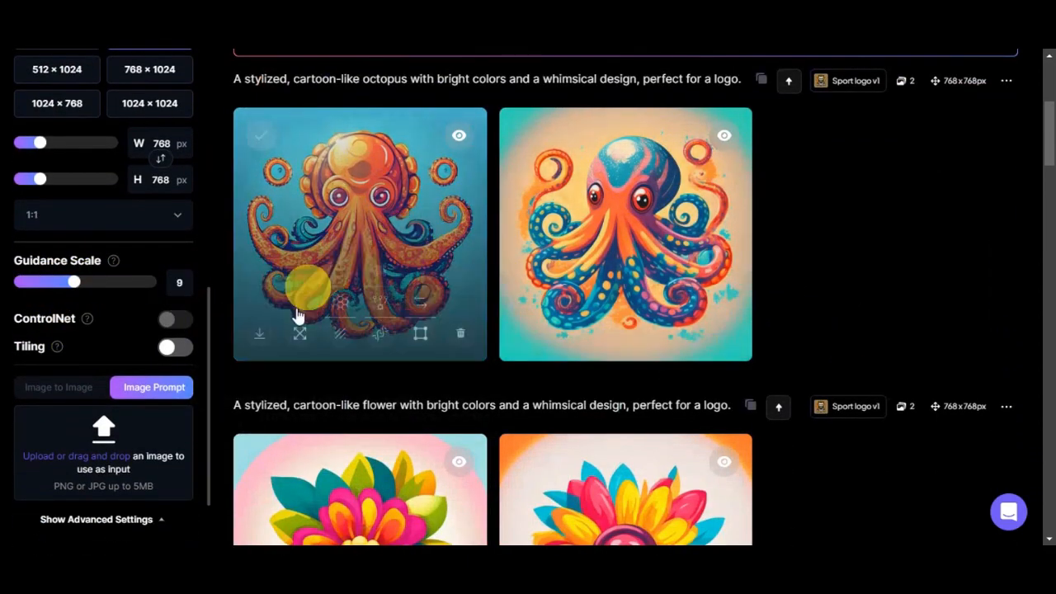